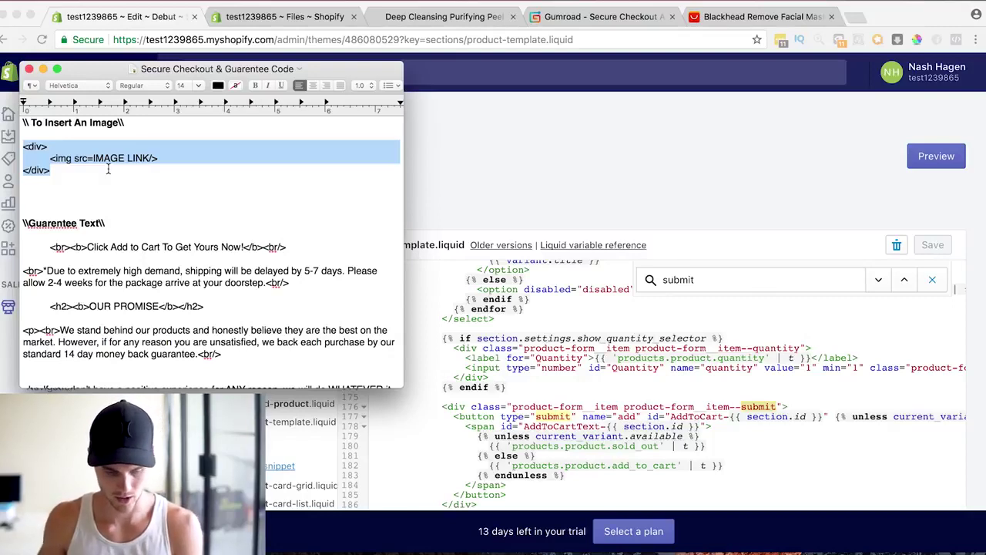
- Insert the copied <div> image snippet above the product-form__item--submit div in product-template.liquid
key("super+Tab")
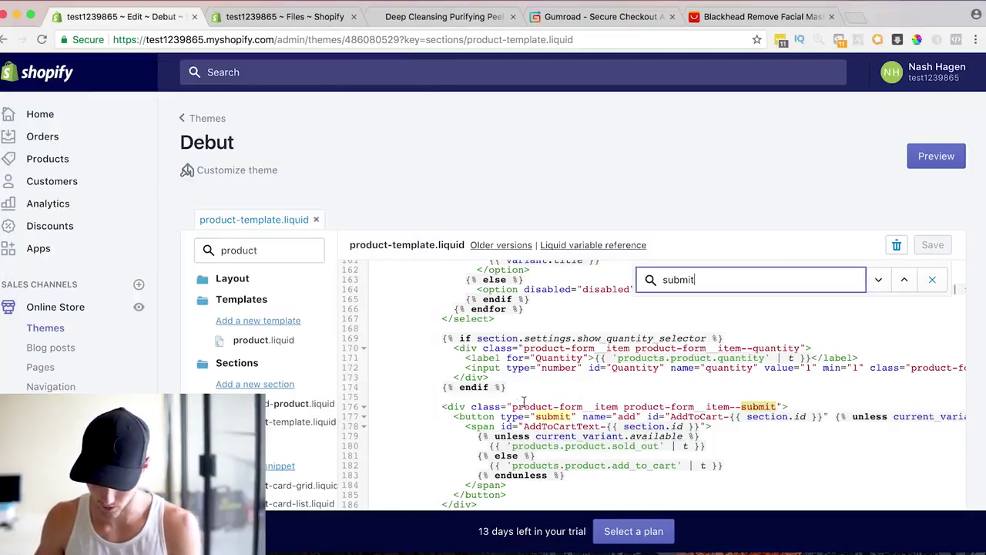
left_click(441, 407)
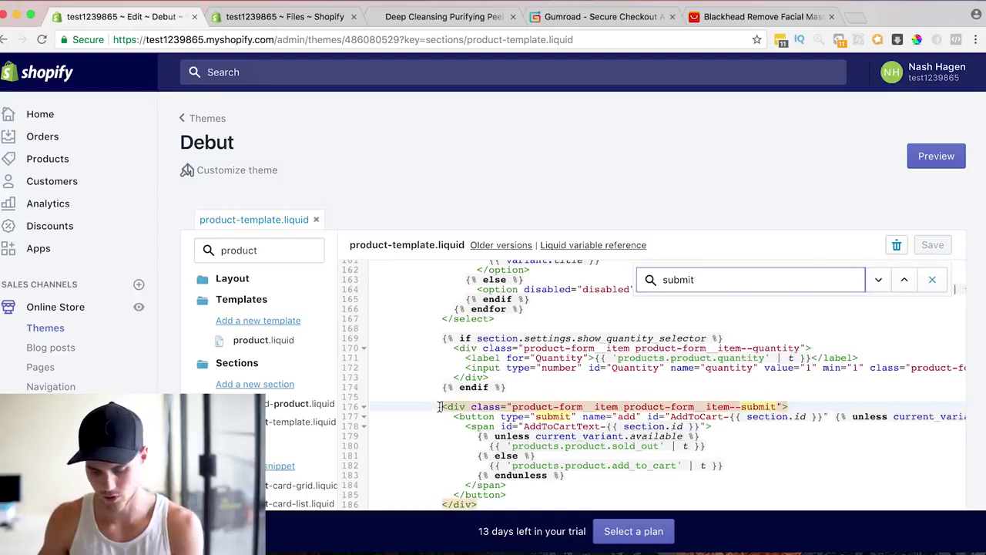
key("Return")
key("Return")
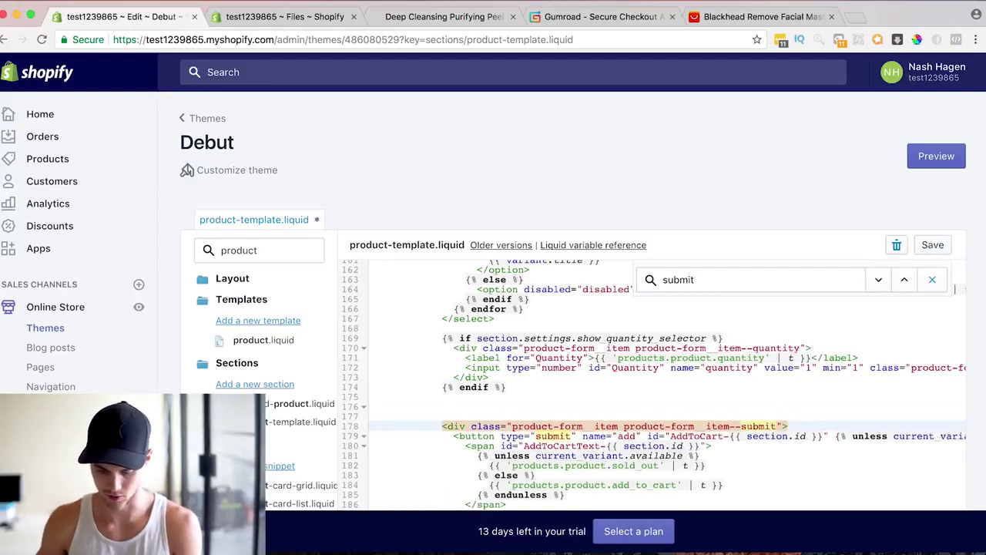
left_click(442, 406)
type("<div> <img src=IMAGE LINK/> </div>")
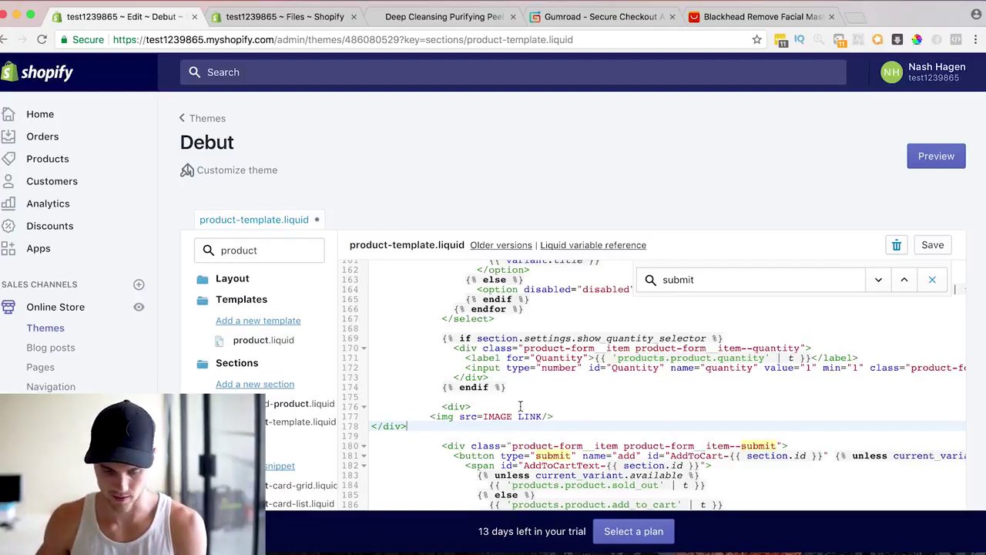
- Replace the IMAGE LINK placeholder in the new snippet with the URL of safe_checkout1.png
left_click(285, 16)
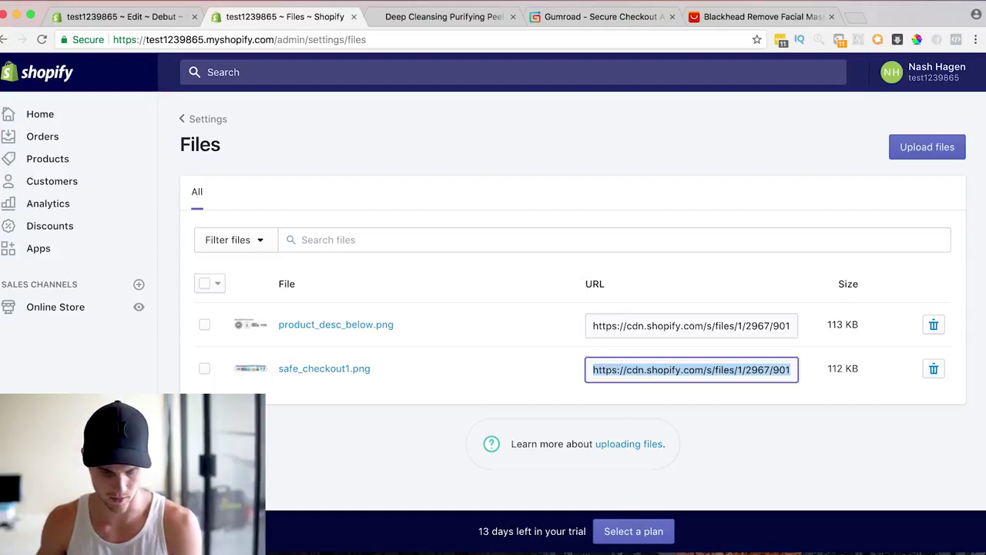
left_click(116, 16)
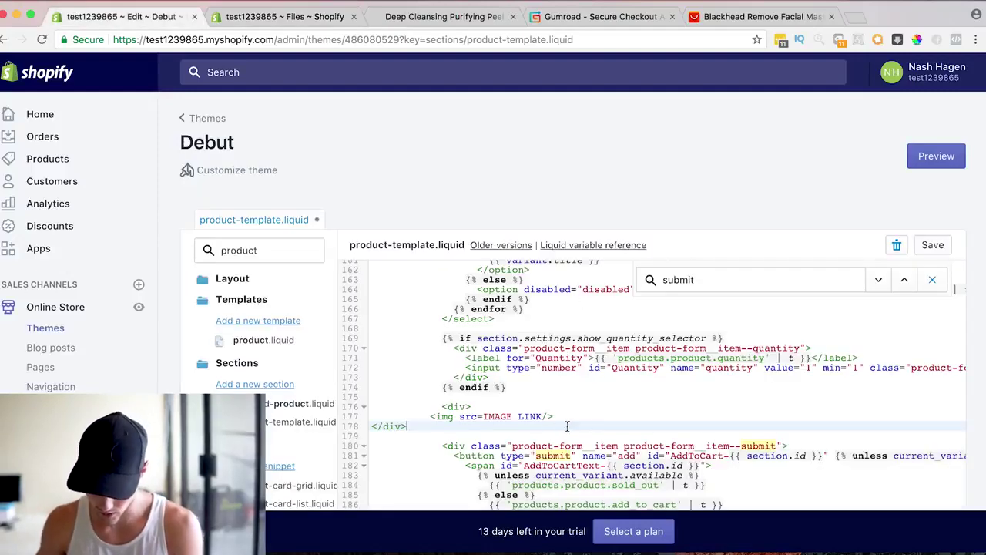
left_click_drag(543, 417, 493, 416)
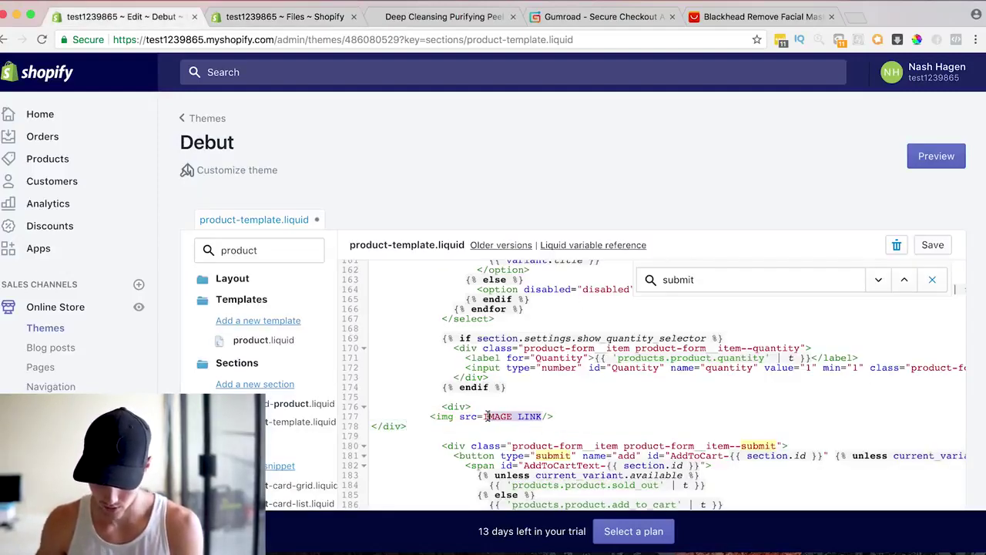
key("BackSpace")
key("super+v")
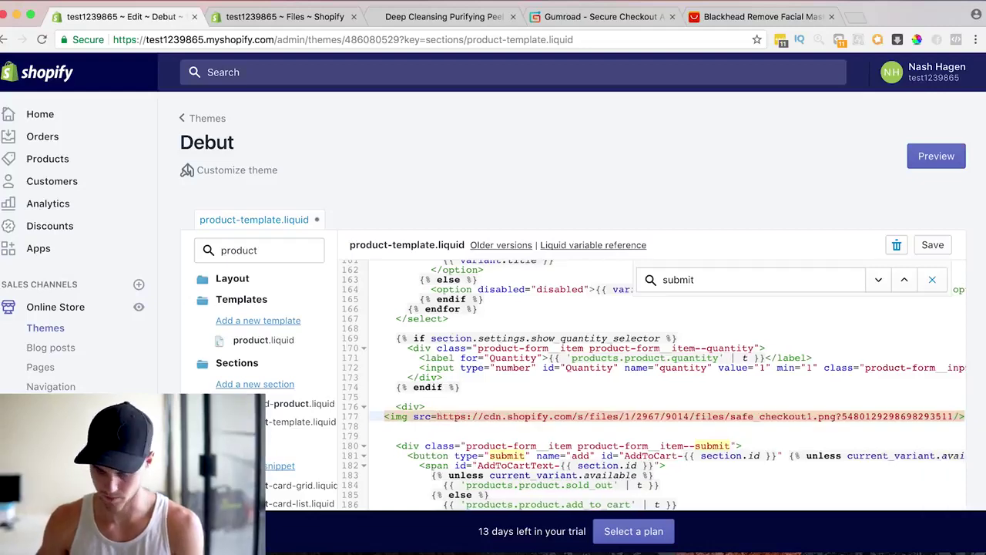
- Reload the facial mask product page and check the layout from the checkout image down to the share buttons
left_click(436, 17)
key("super+r")
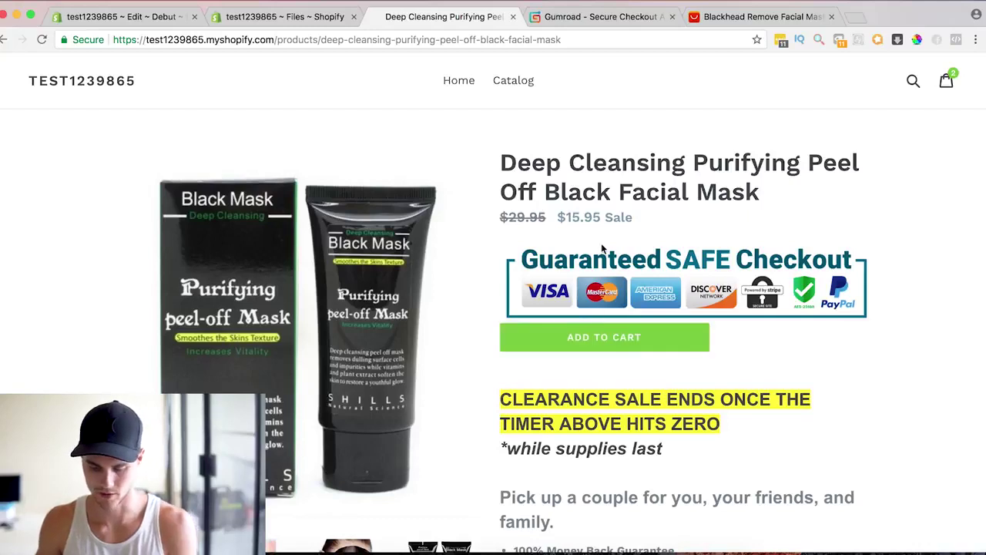
scroll(587, 250, "down", 15)
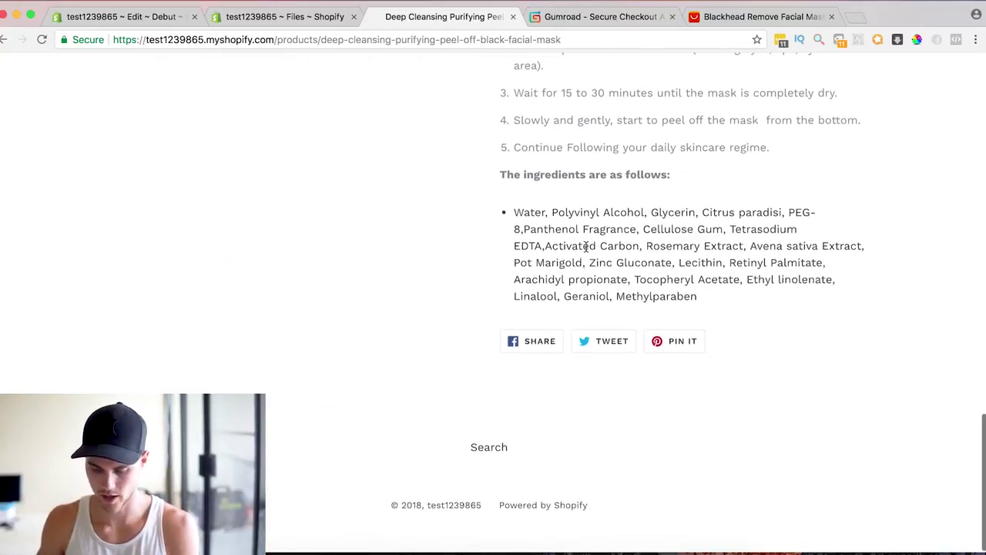
- Copy the safe checkout image block and paste it directly below the product-single__description div in the template code
left_click(123, 16)
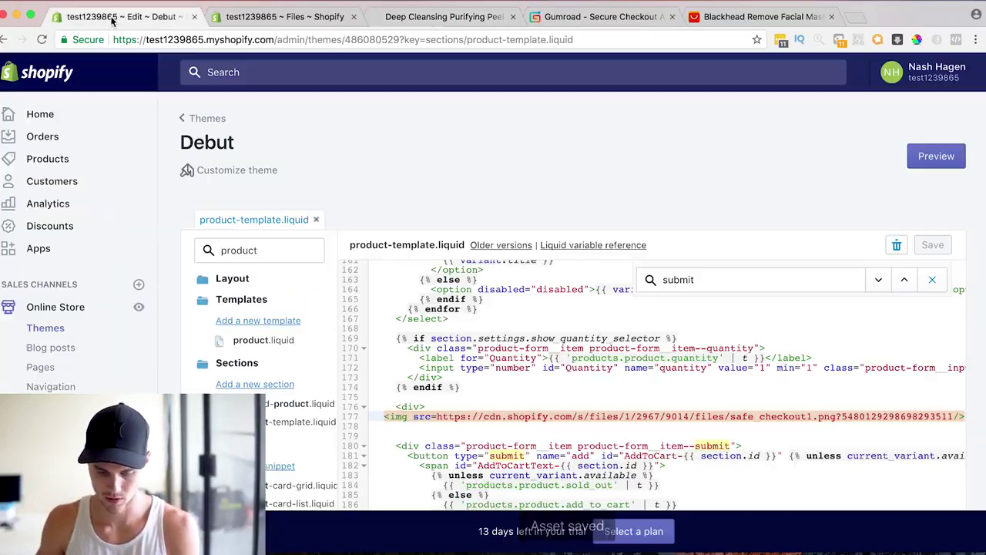
left_click_drag(396, 408, 402, 429)
key("super+c")
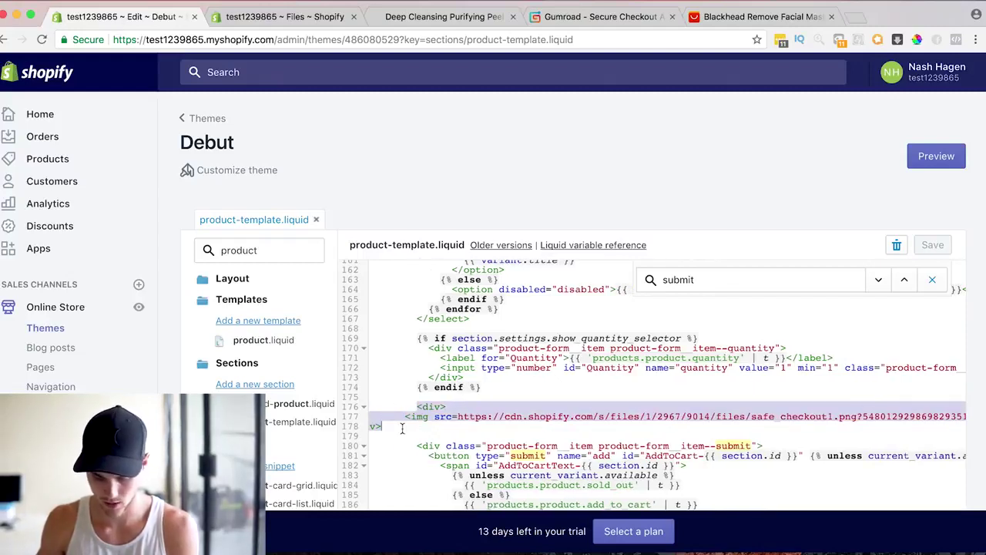
scroll(658, 319, "down", 5)
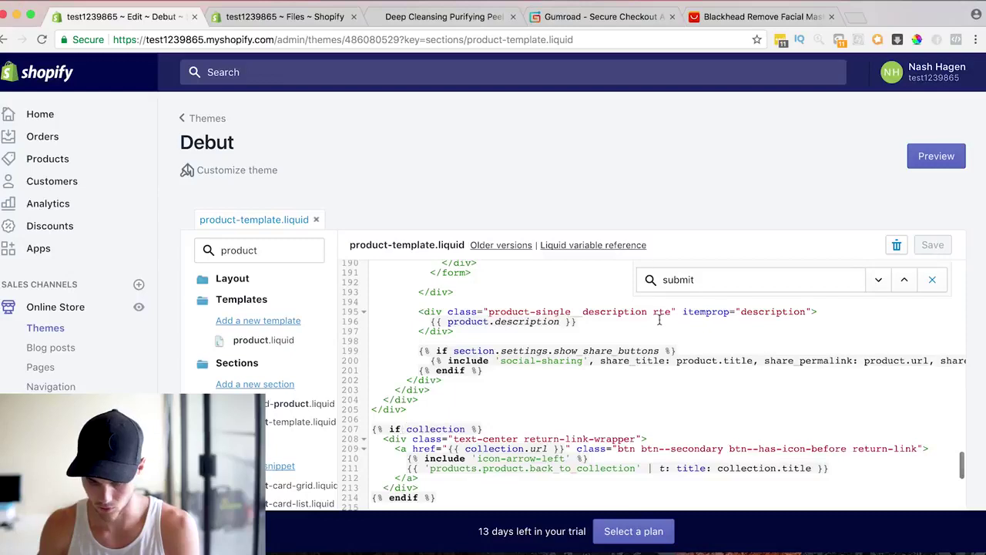
left_click(469, 333)
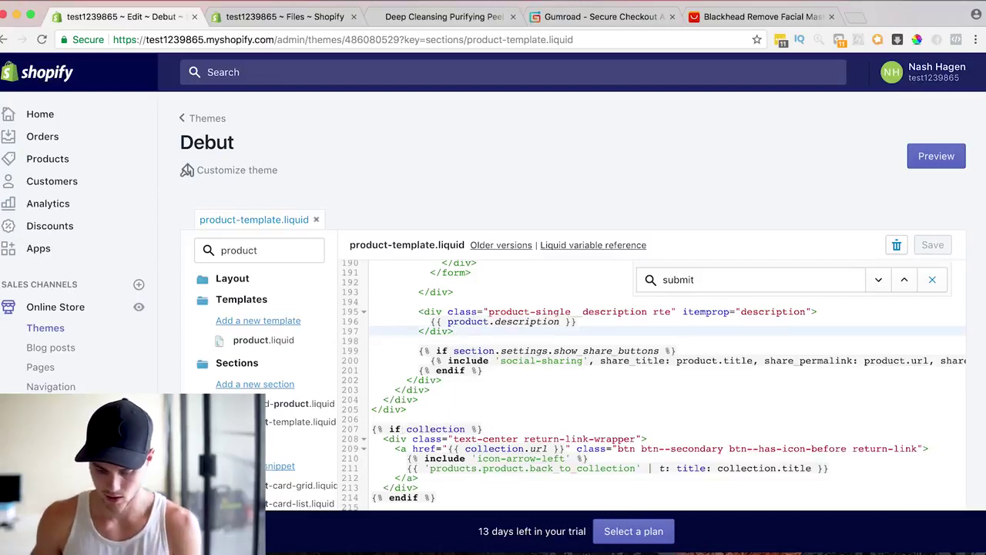
key("Return")
key("Return")
key("super+v")
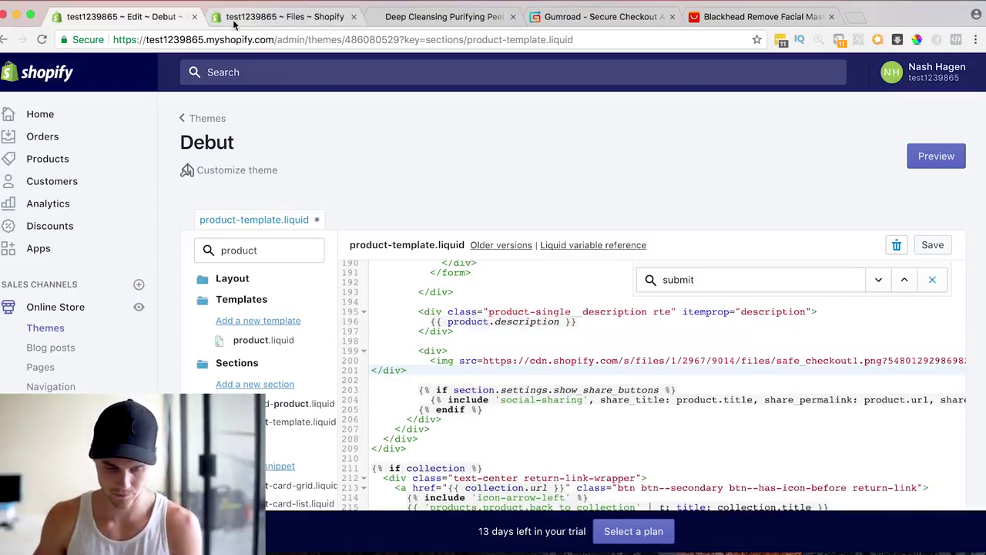
- Point the pasted image block to the product_desc_below.png URL, save the template and reload the product page
left_click(235, 17)
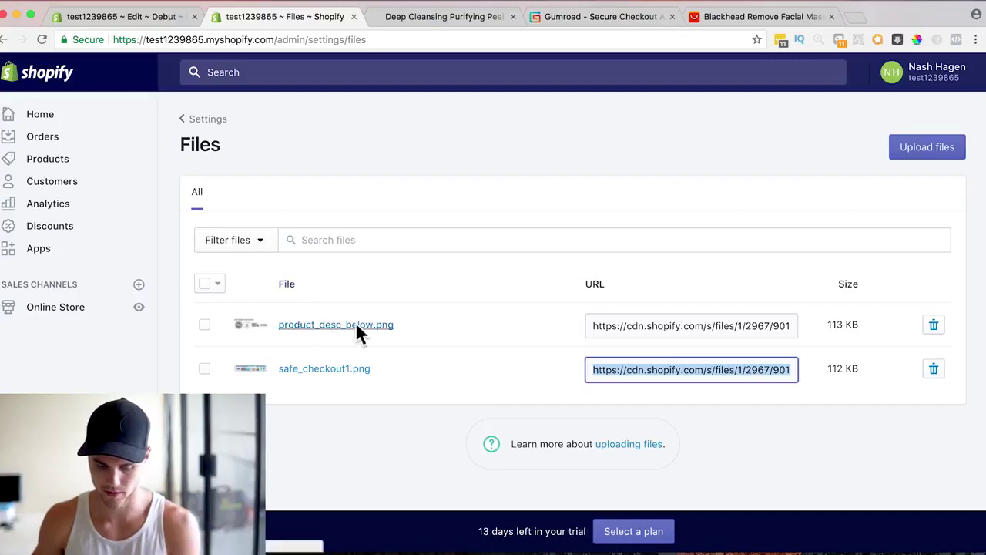
left_click(629, 330)
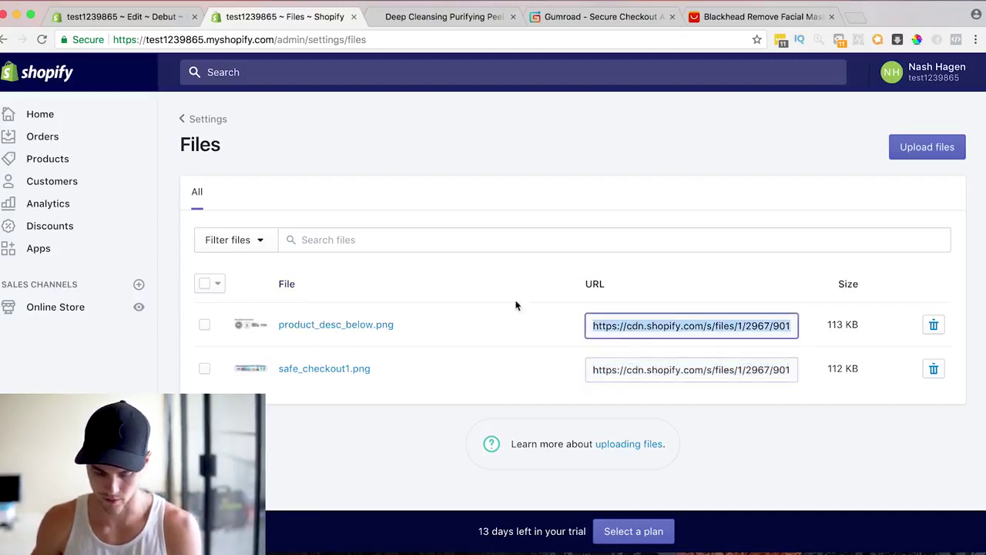
left_click(155, 17)
left_click_drag(483, 360, 945, 363)
key("super+v")
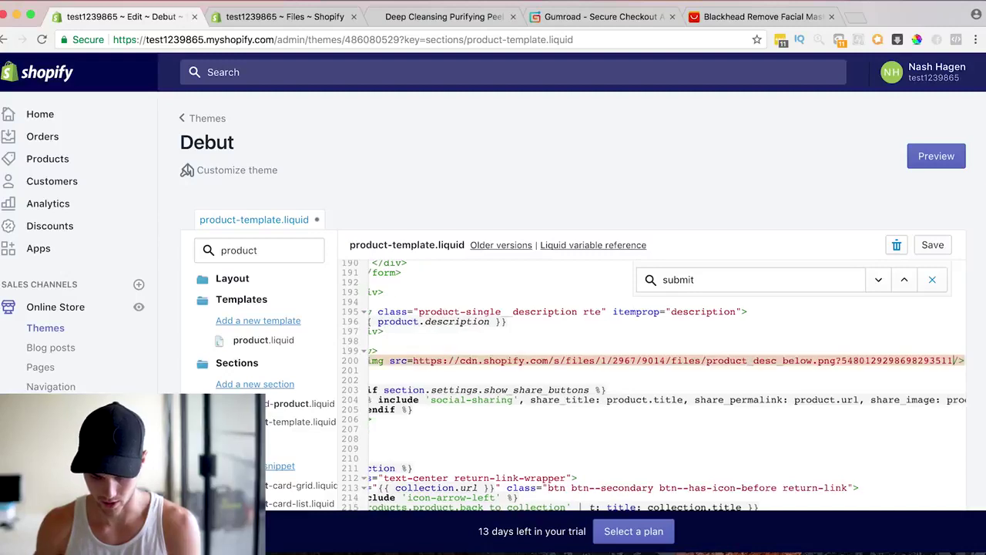
left_click(939, 246)
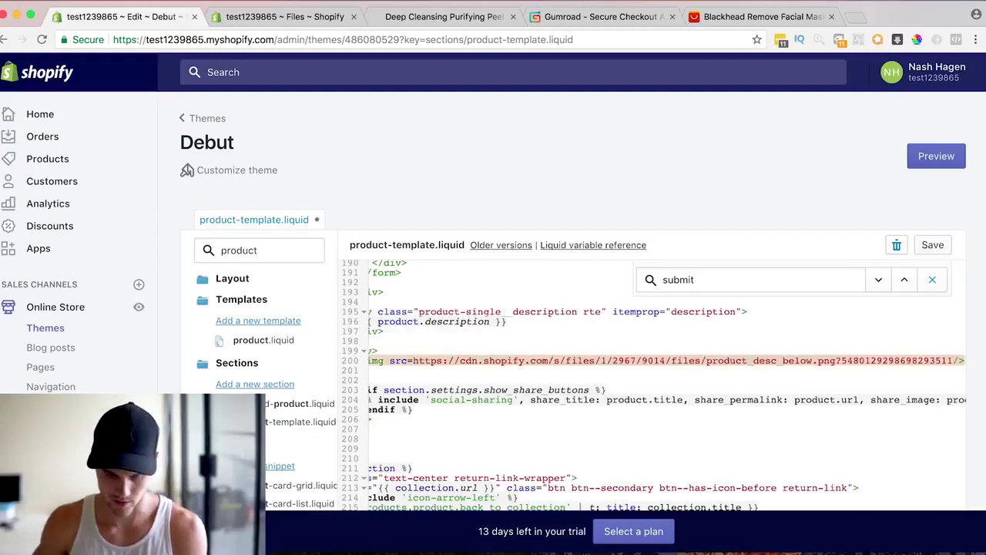
left_click(404, 17)
key("super+r")
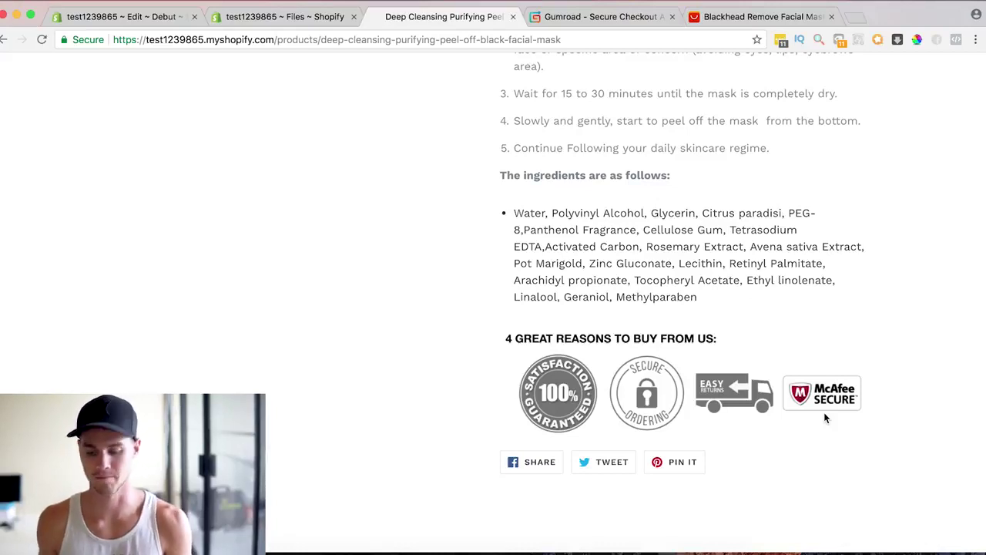
- Switch to the TextEdit code notes and select the guarantee text code from "Click Add to Cart" through the closing </div>
left_click(399, 544)
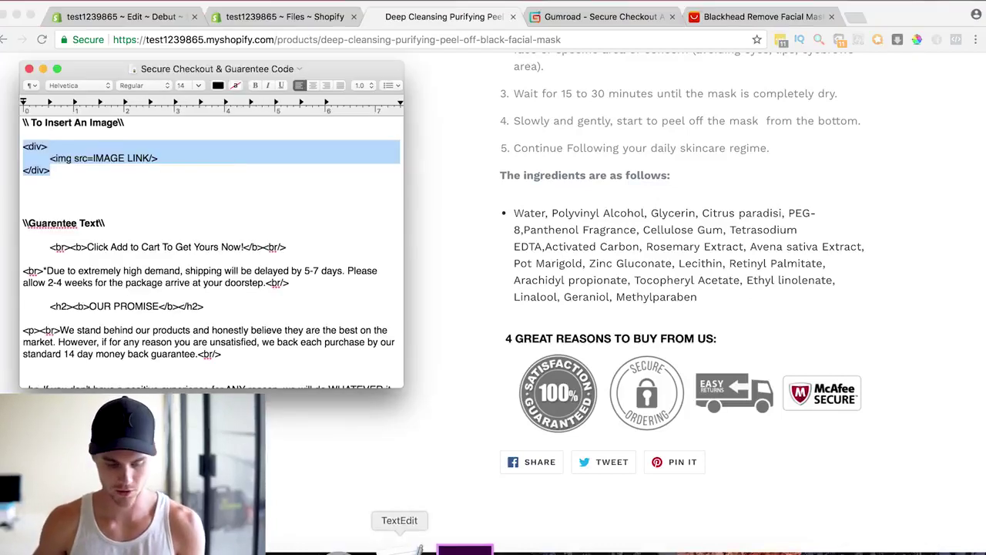
left_click(240, 305)
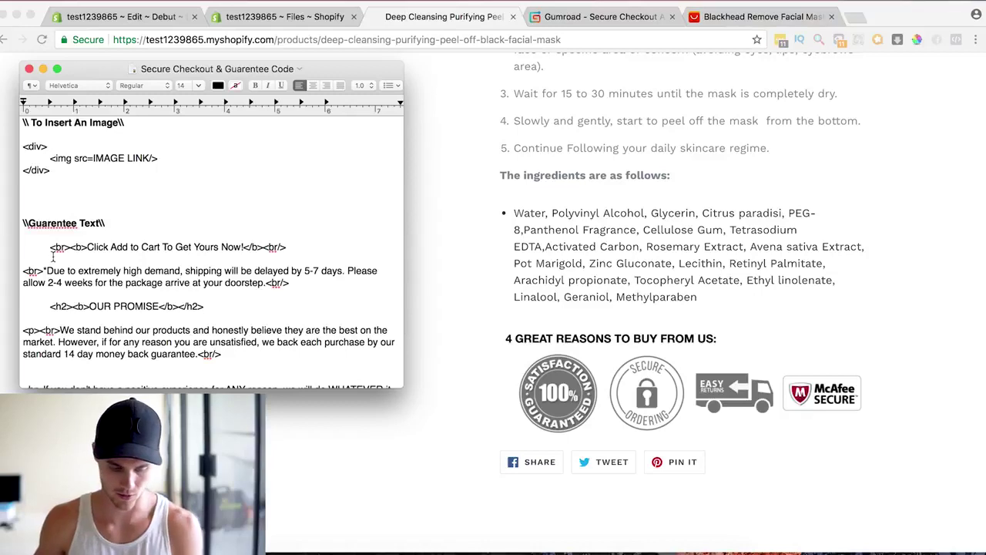
left_click_drag(50, 247, 257, 379)
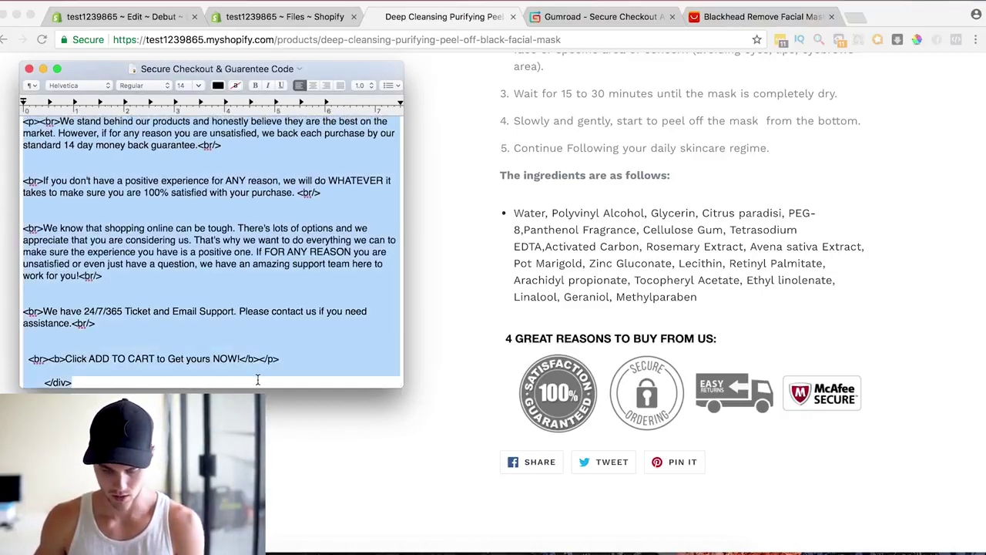
- Paste the guarantee text code between the product description div and the product_desc_below.png block, and save the template
left_click(243, 16)
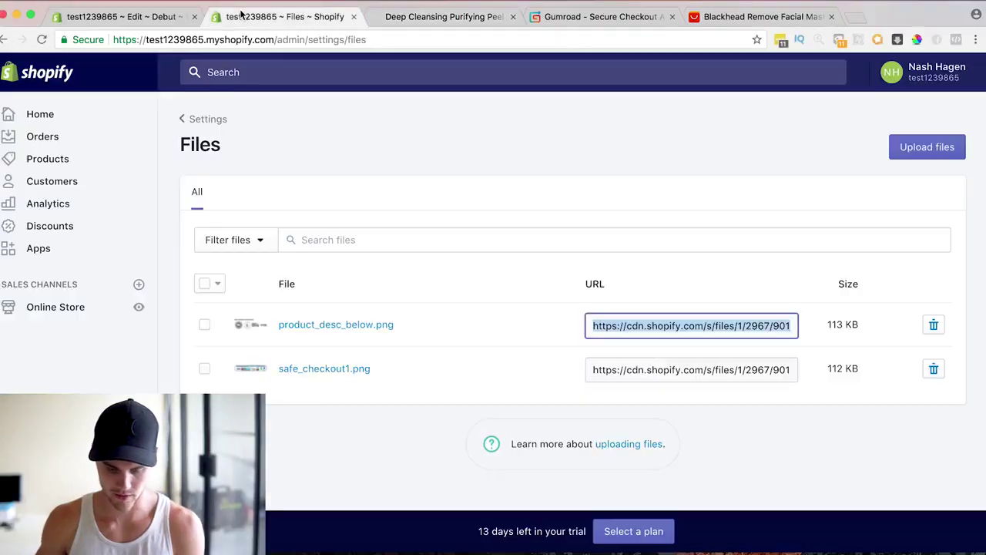
left_click(181, 16)
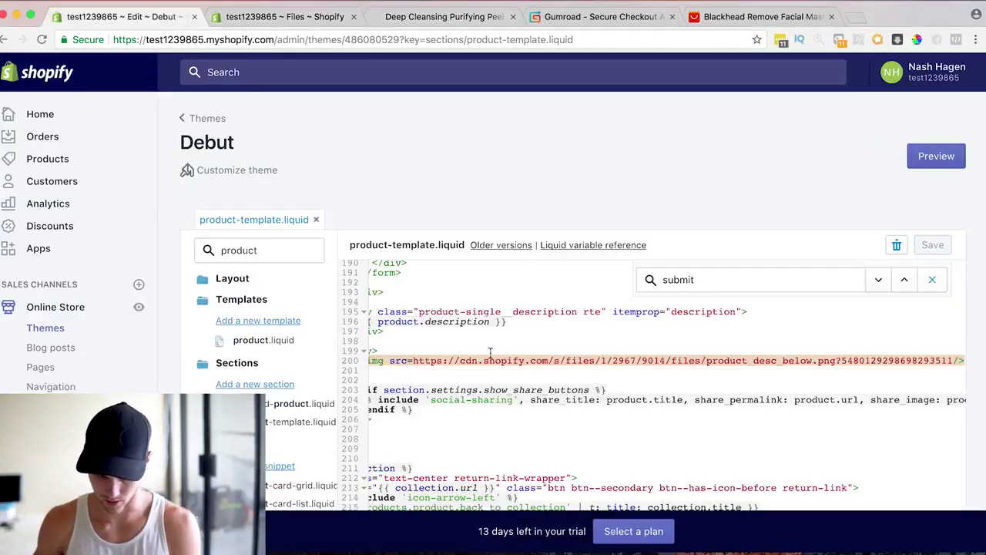
scroll(490, 352, "left", 3)
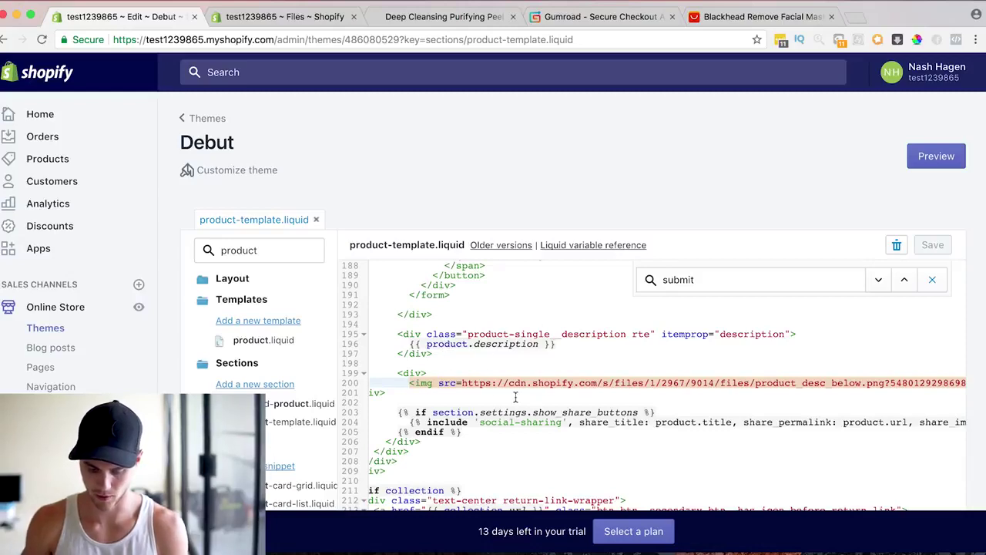
left_click(447, 355)
key("Return")
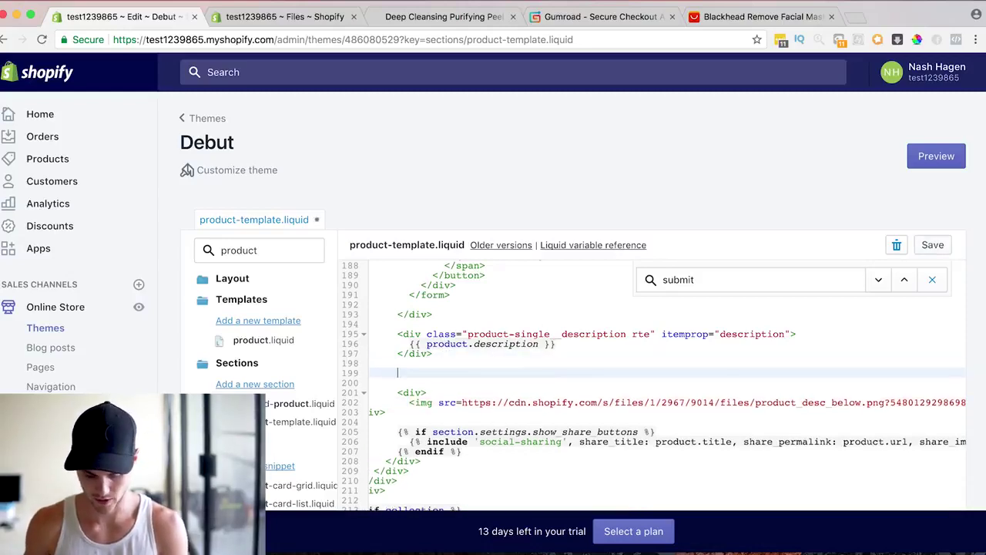
key("ctrl+v")
left_click(931, 245)
left_click_drag(531, 412, 609, 410)
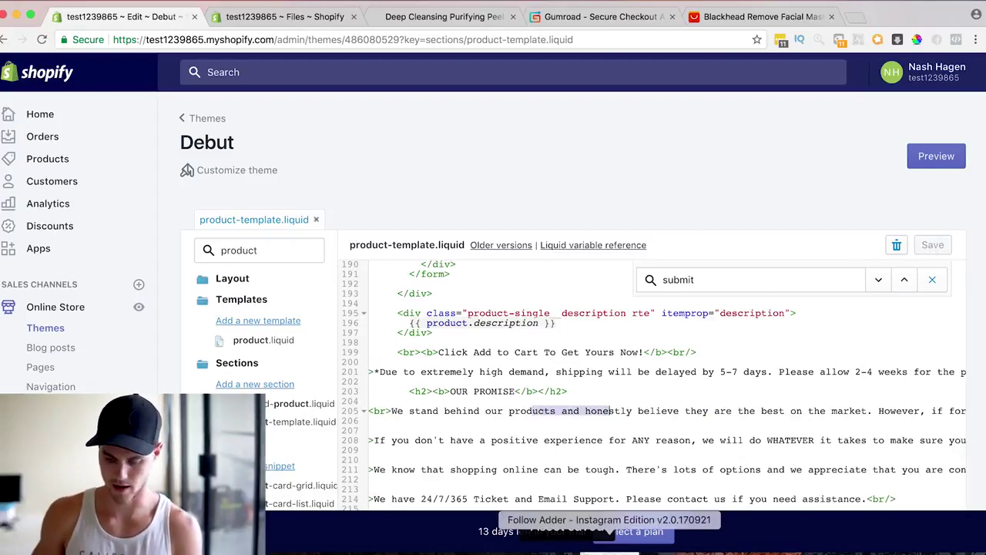
- Reload the product page and review the guarantee text, from the shipping notice through the OUR PROMISE section to the trust badges
left_click(415, 23)
key("super+l")
key("Return")
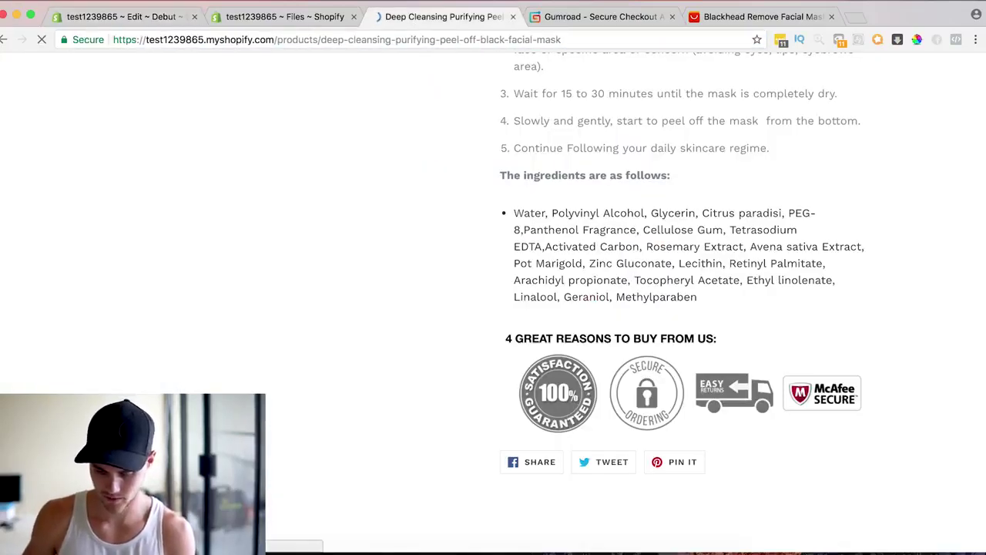
scroll(692, 198, "down", 5)
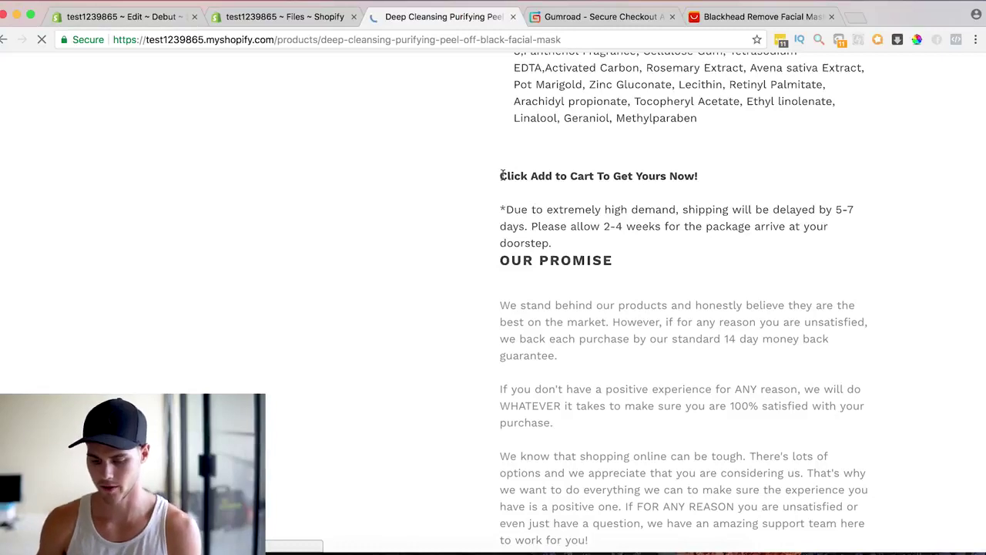
left_click_drag(501, 176, 590, 175)
left_click_drag(506, 210, 700, 222)
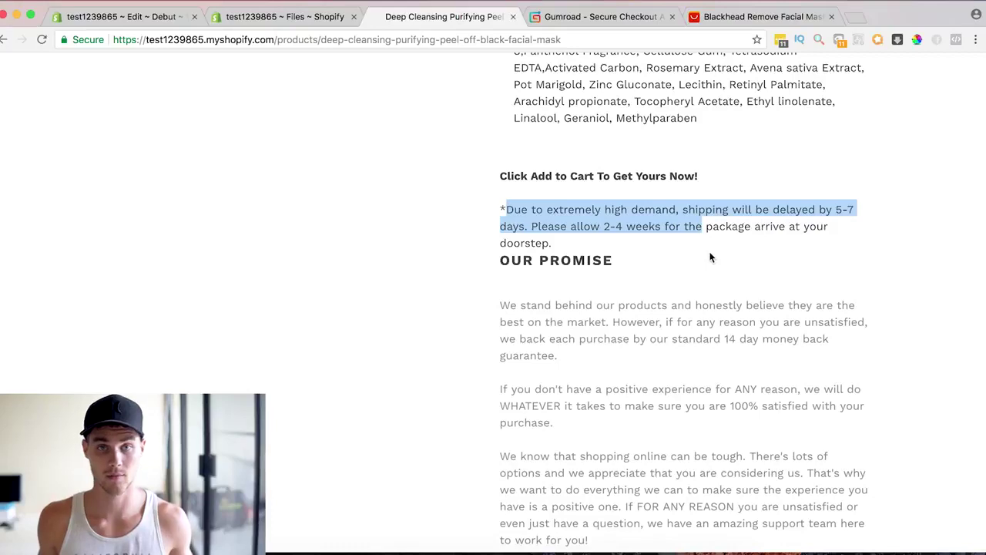
scroll(710, 257, "down", 2)
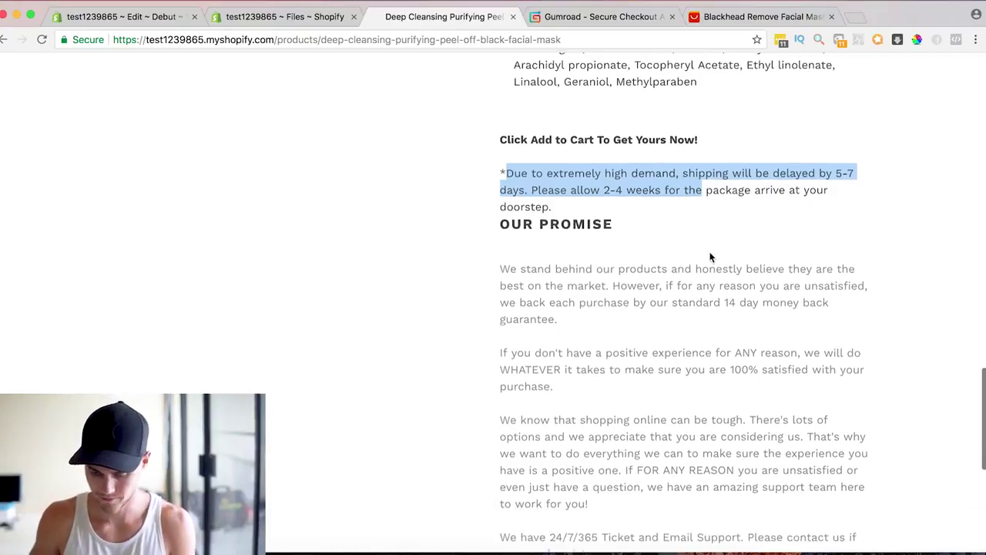
scroll(714, 343, "down", 2)
scroll(714, 343, "down", 1)
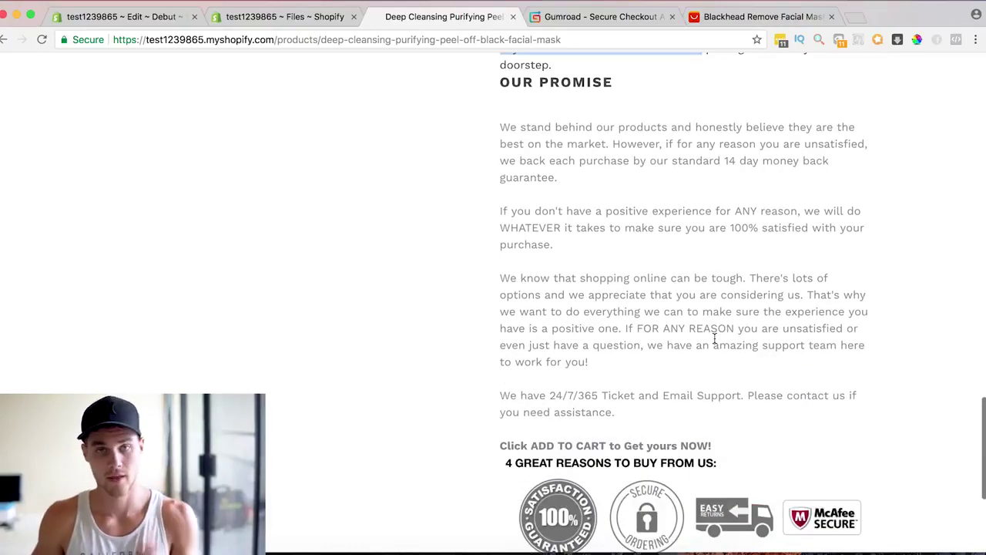
- Examine the Guaranteed SAFE Checkout image and the Add to Cart button at the beginning of the product page
scroll(715, 343, "up", 12)
scroll(714, 337, "up", 10)
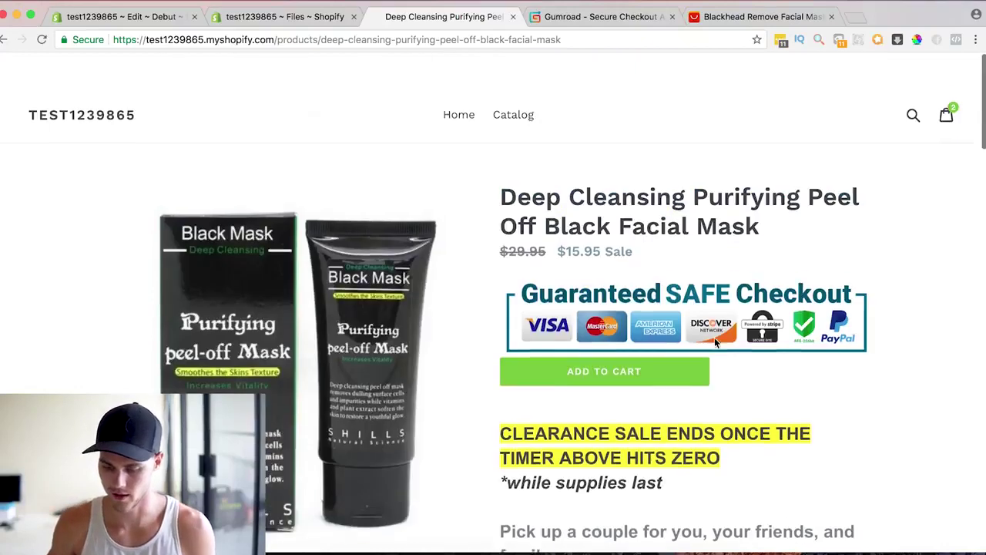
left_click(609, 336)
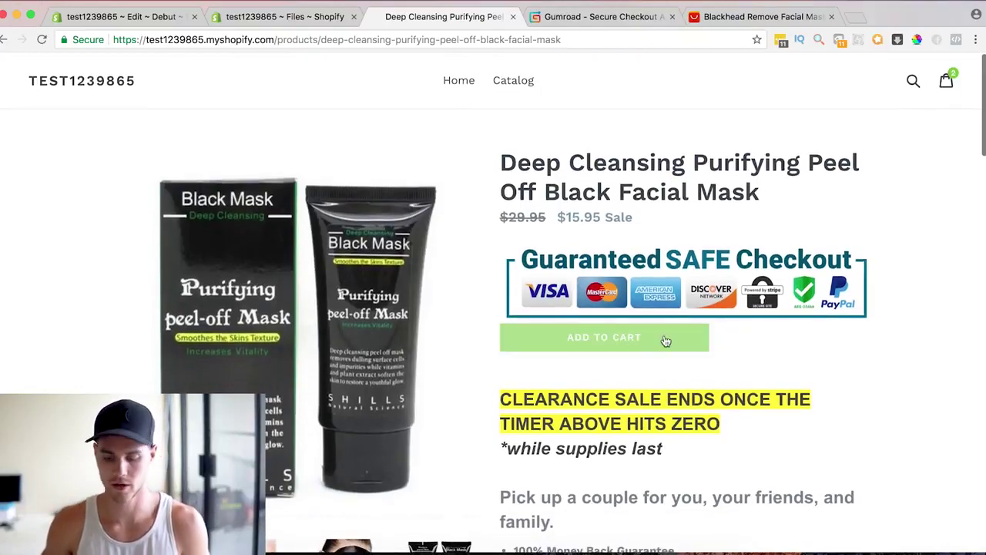
- Copy the add-to-cart form code in product-template.liquid, from the <form action="/cart/add"> line through its closing </form>
scroll(665, 341, "down", 15)
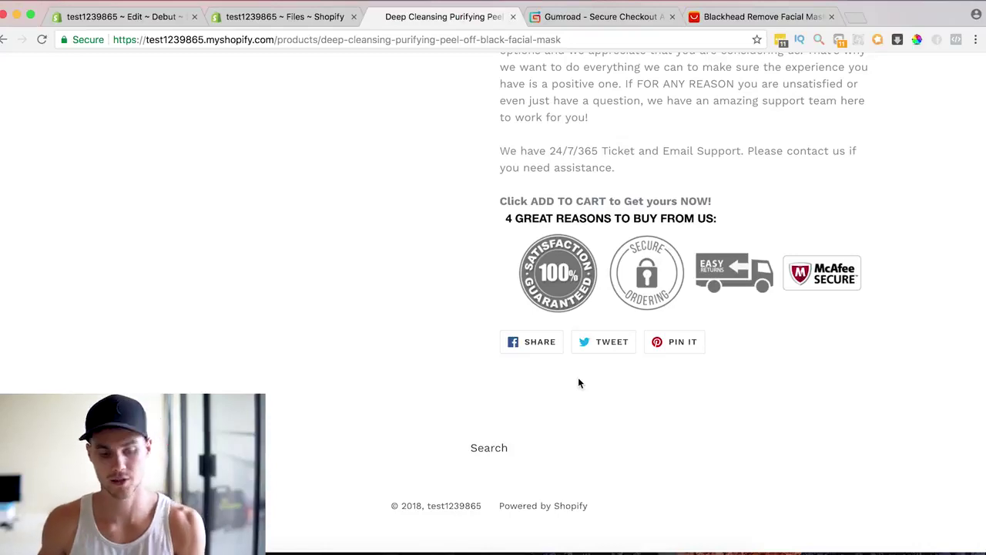
left_click(119, 16)
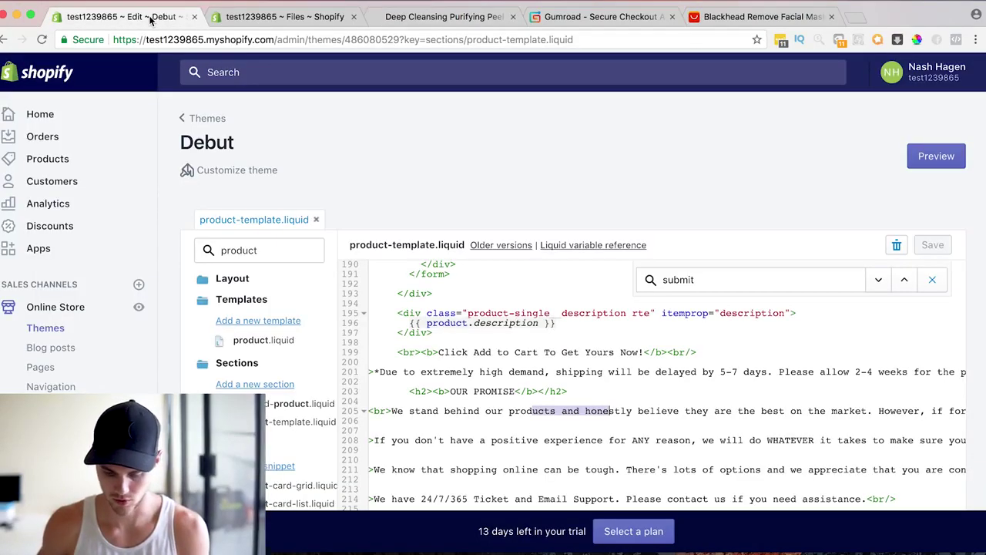
left_click(697, 280)
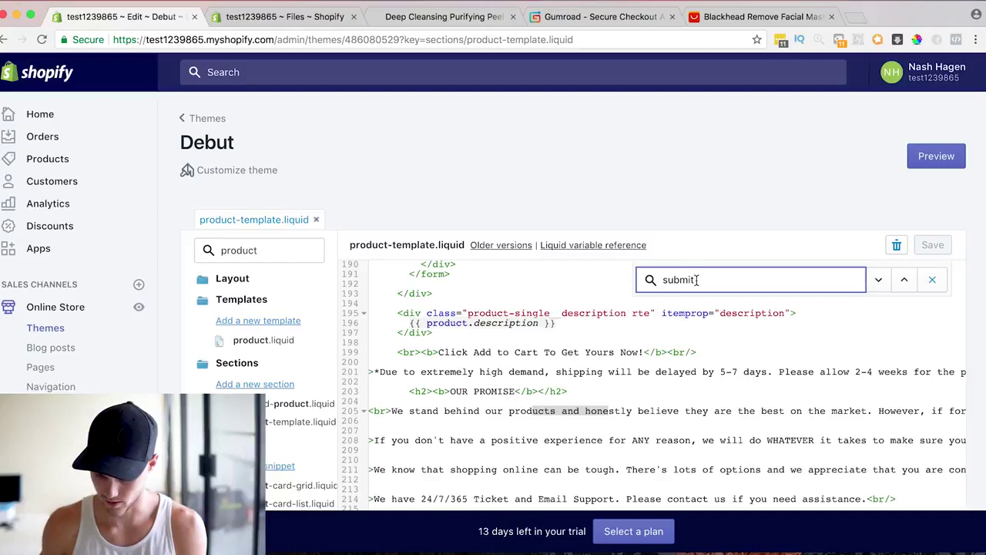
key("Return")
scroll(582, 375, "down", 2)
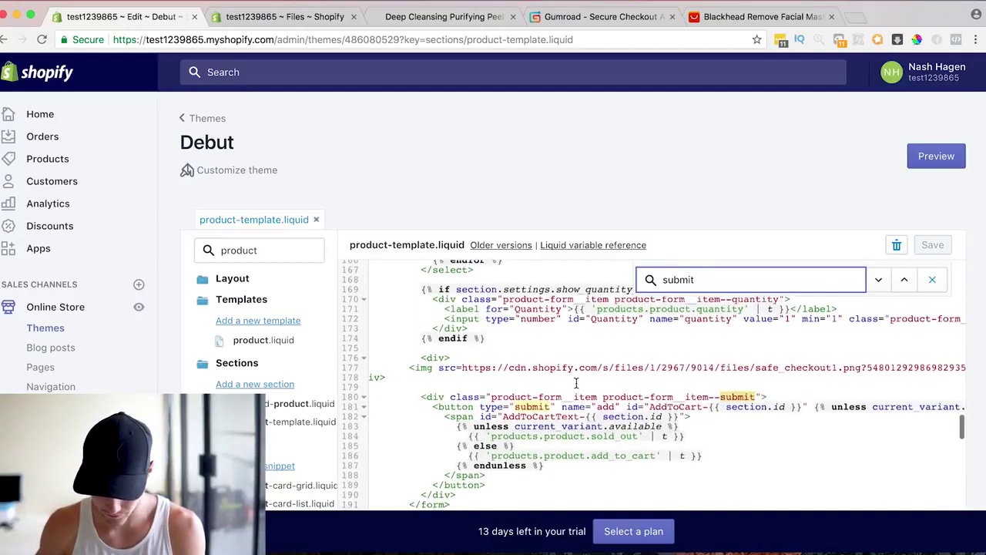
left_click_drag(457, 493, 430, 372)
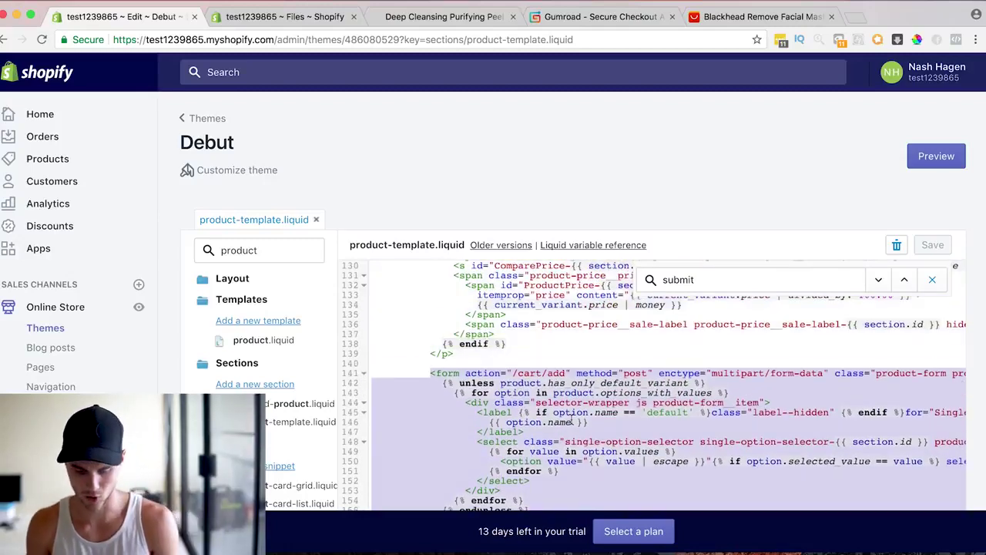
scroll(547, 377, "down", 5)
scroll(546, 376, "down", 5)
left_click(539, 428, "shift")
scroll(546, 376, "down", 2)
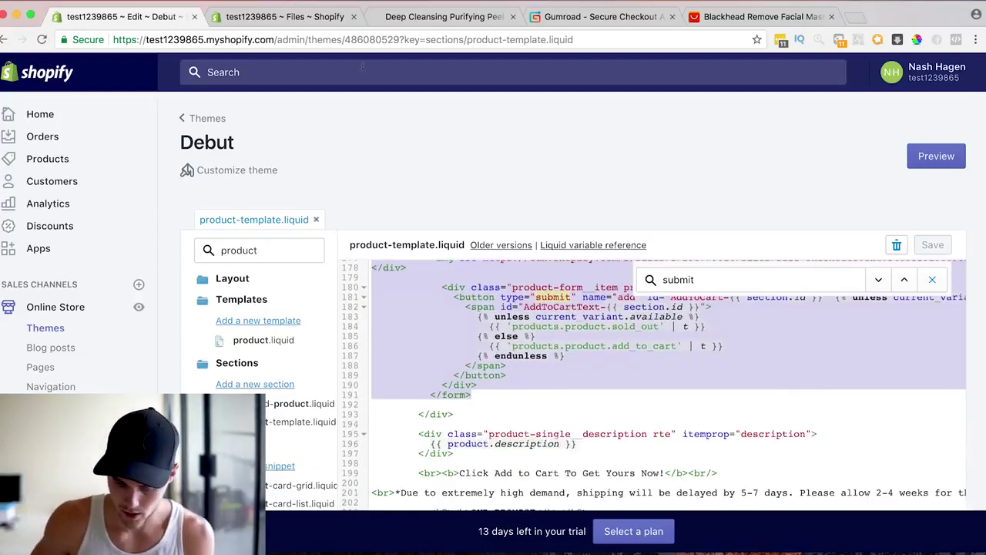
- Paste the copied add-to-cart form between the product_desc_below.png block and the share buttons code
left_click(296, 19)
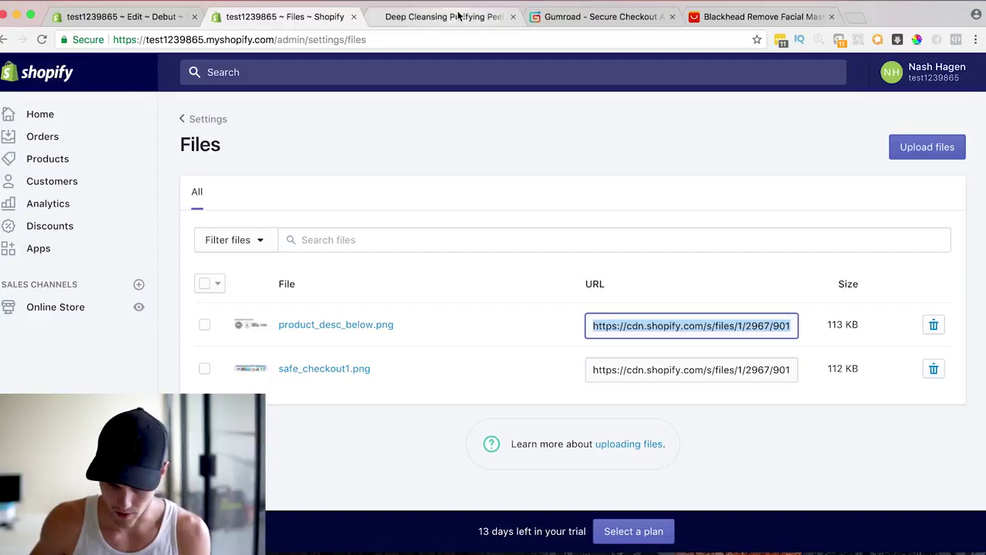
left_click(162, 17)
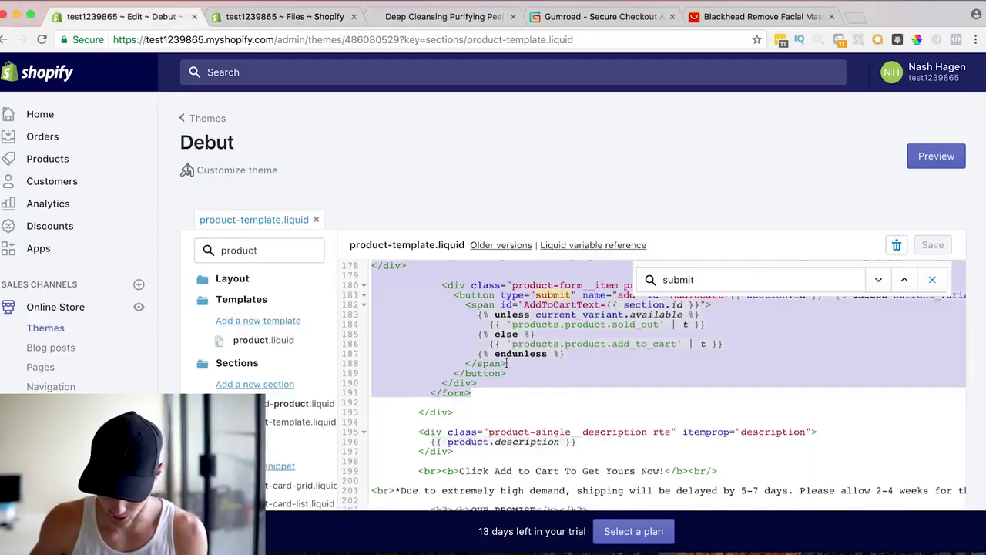
scroll(506, 362, "down", 4)
scroll(507, 362, "down", 15)
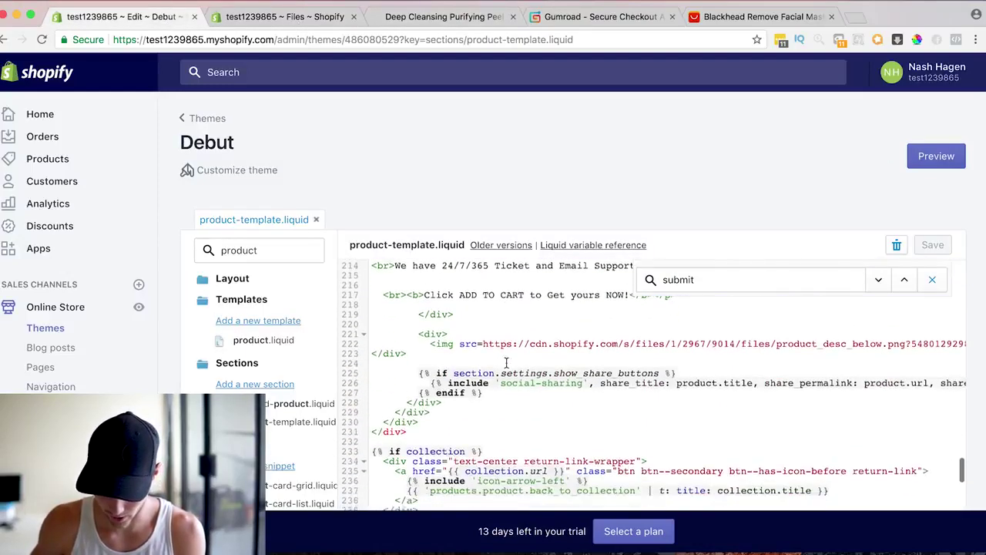
left_click(410, 333)
key("Return")
key("Return")
key("super+g")
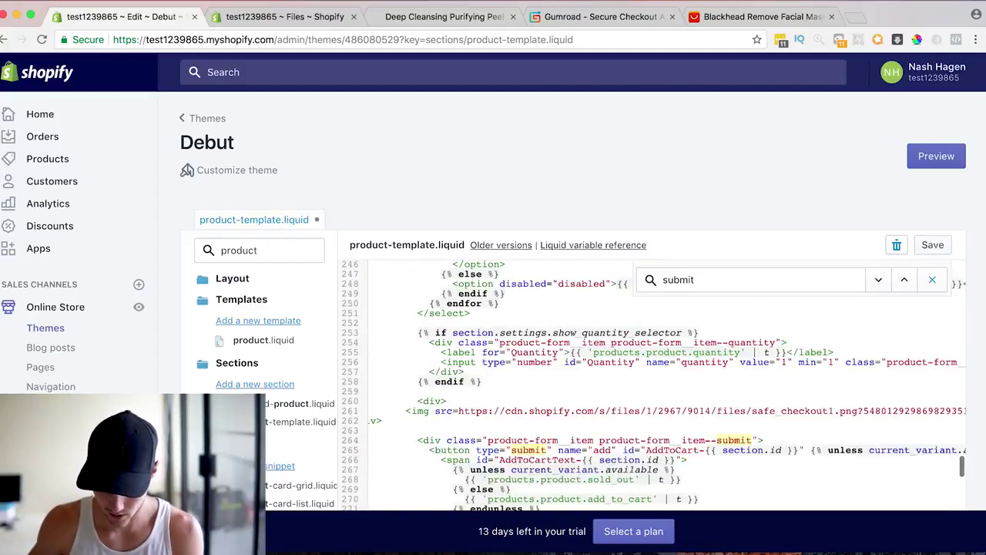
- Delete the safe_checkout1.png image block from the pasted form and save the template
left_click_drag(419, 421, 415, 401)
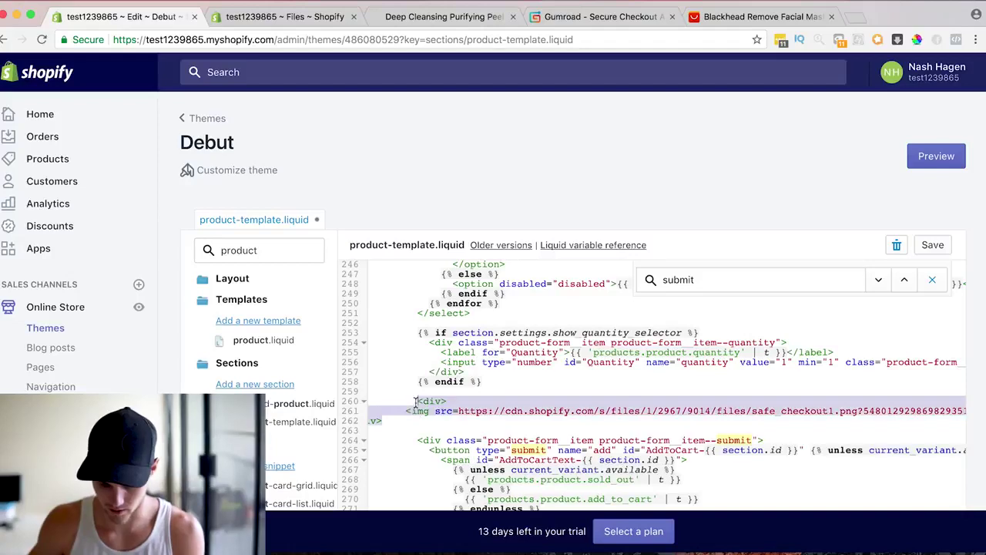
key("BackSpace")
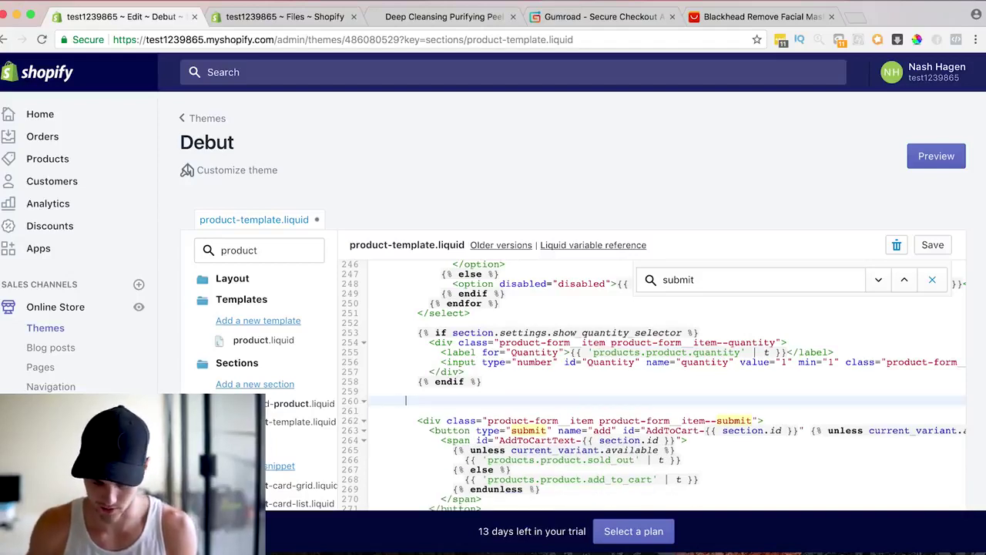
left_click(939, 248)
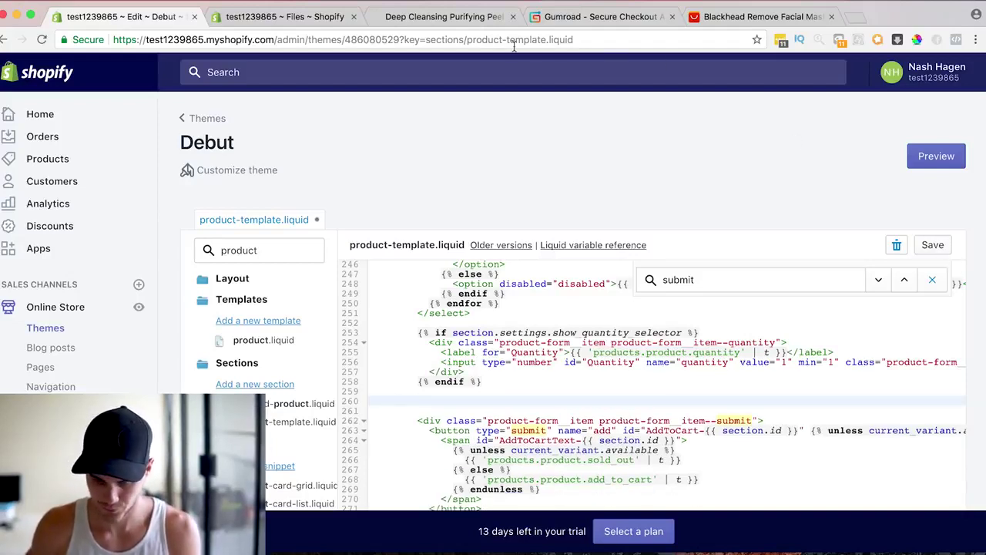
- Reload the product page, test the Add to Cart button below the trust badges, and return to the product page
left_click(447, 16)
left_click(468, 39)
key("Return")
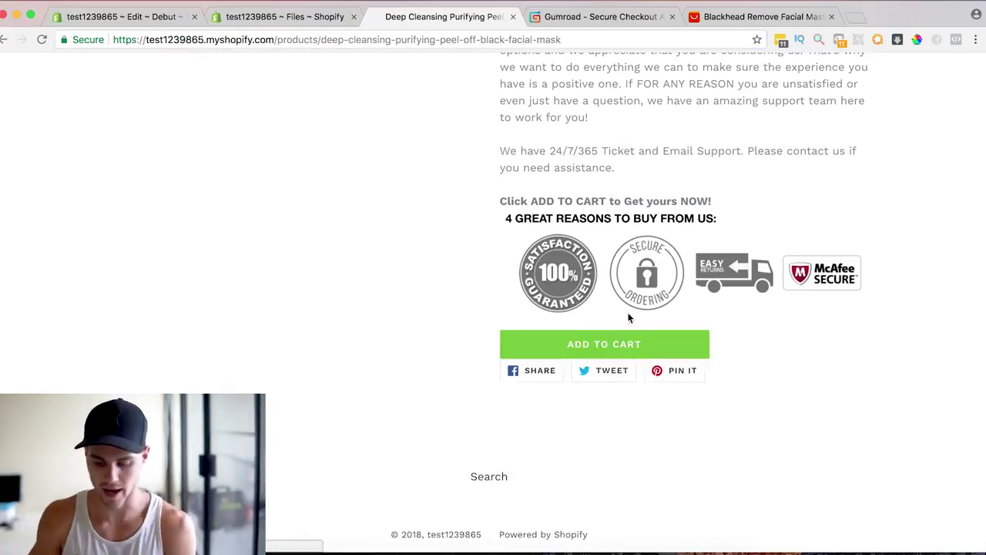
left_click(610, 344)
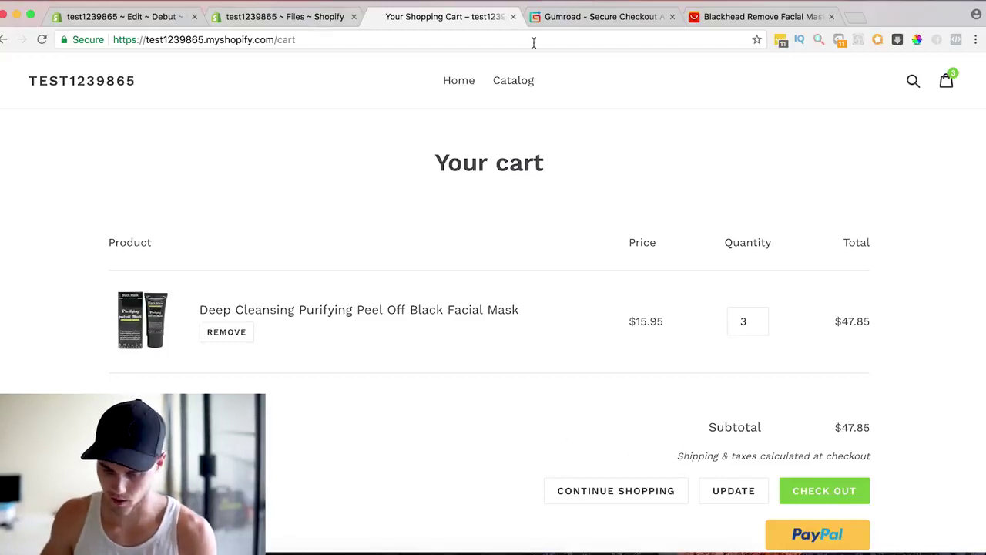
key("super+bracketleft")
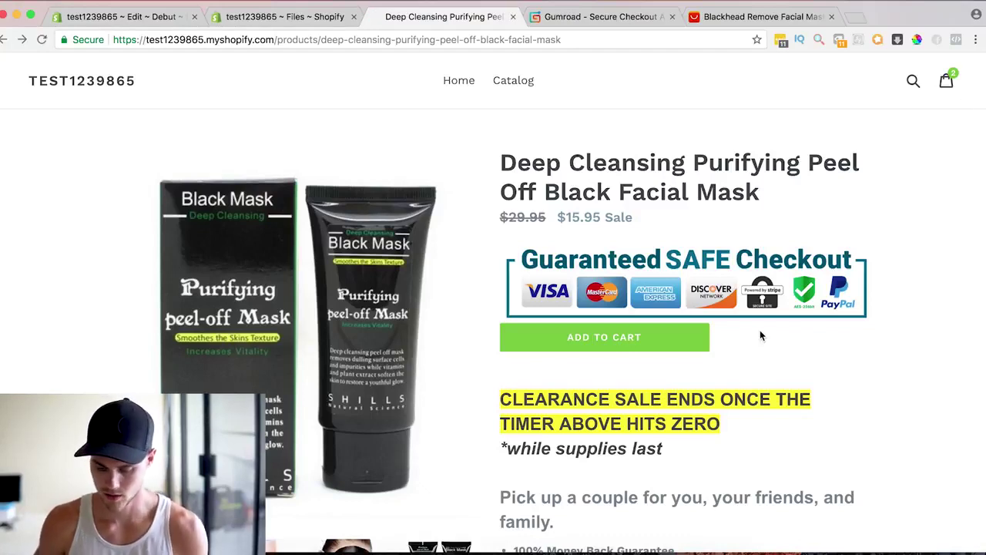
left_click(648, 337)
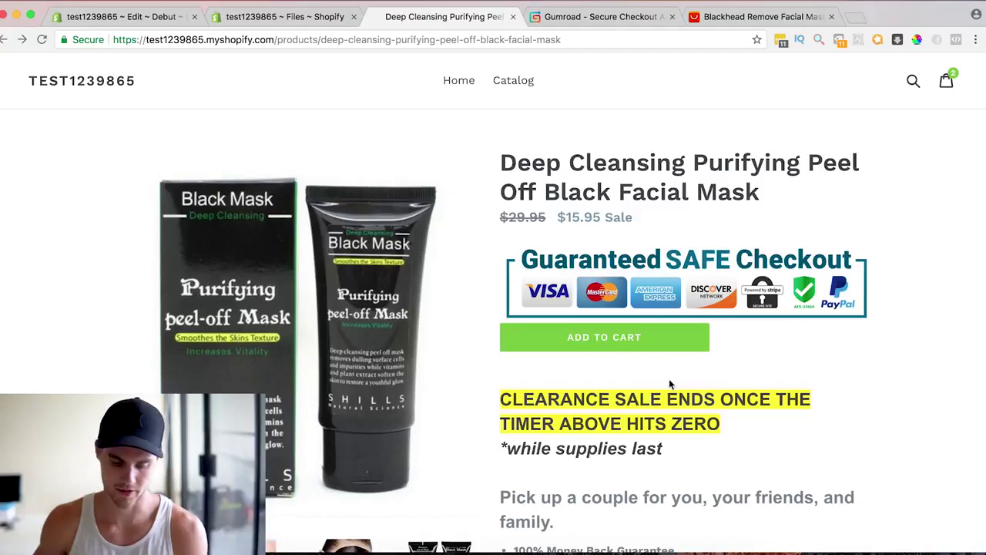
- Go to the store admin's Apps page and open the Shopify App Store
left_click(114, 17)
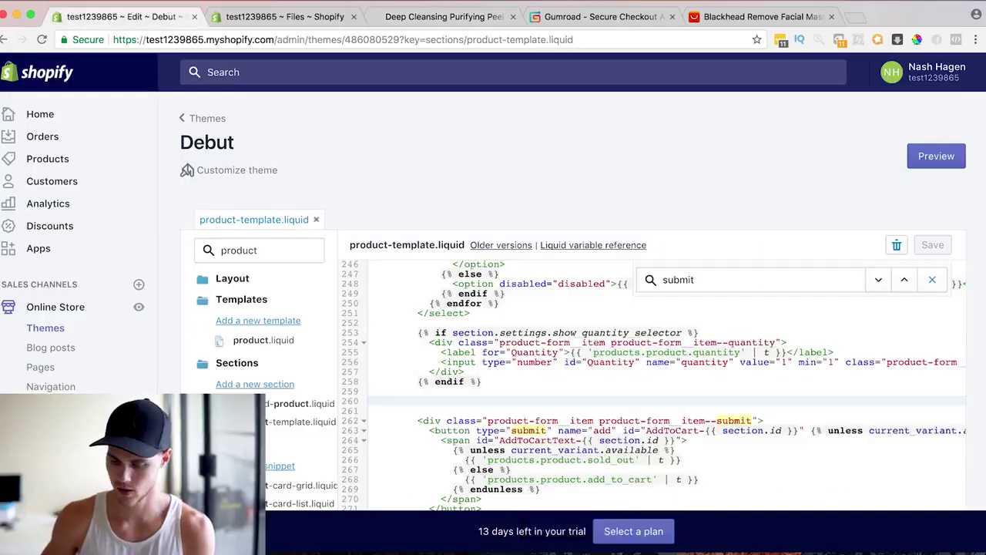
left_click(32, 248)
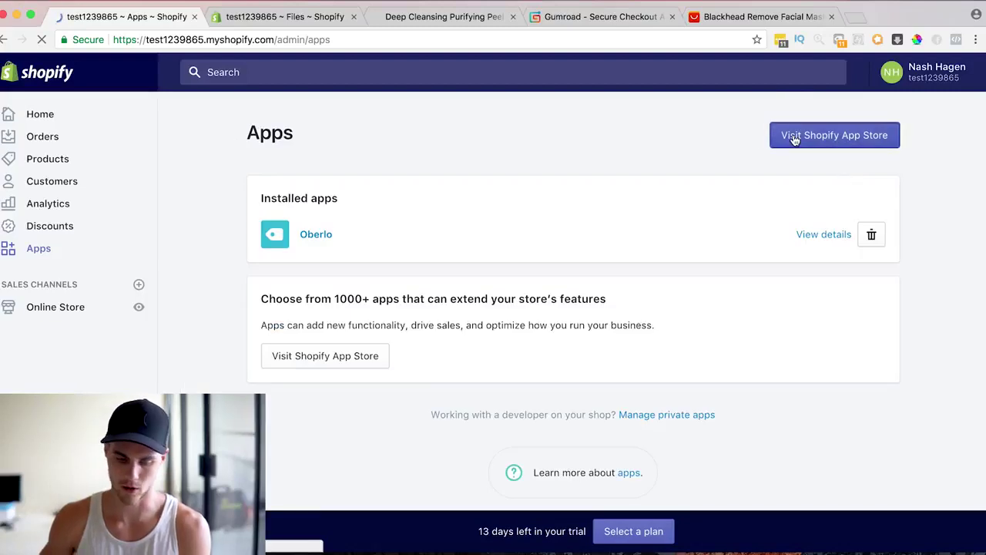
left_click(786, 137)
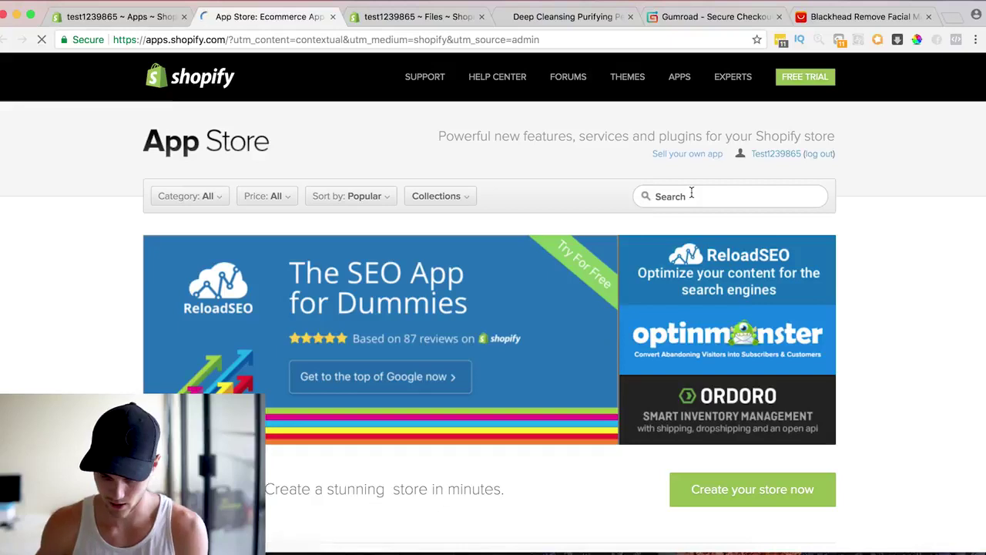
- Search the App Store for "countdow" and install Countdown Cart by Beeketing
left_click(691, 196)
type("count")
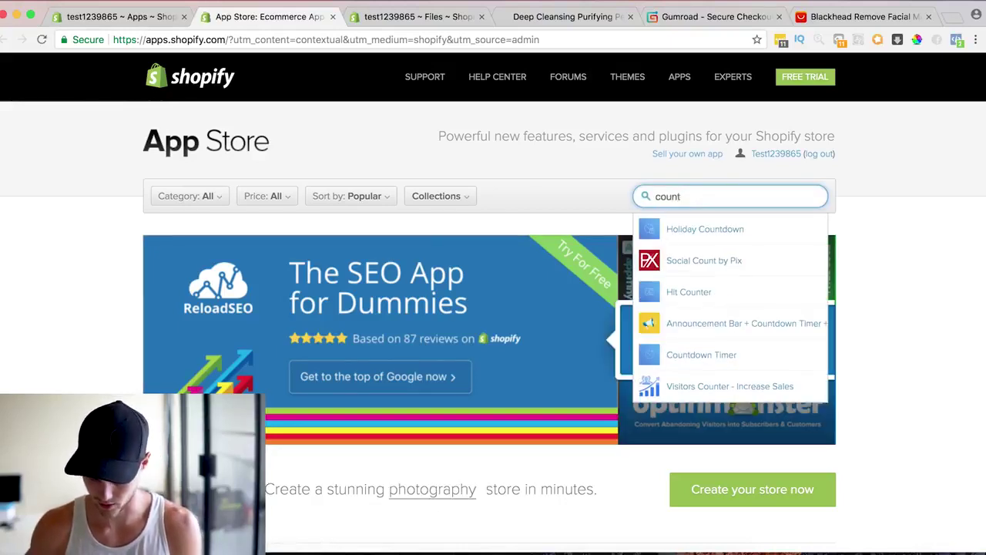
type("dow")
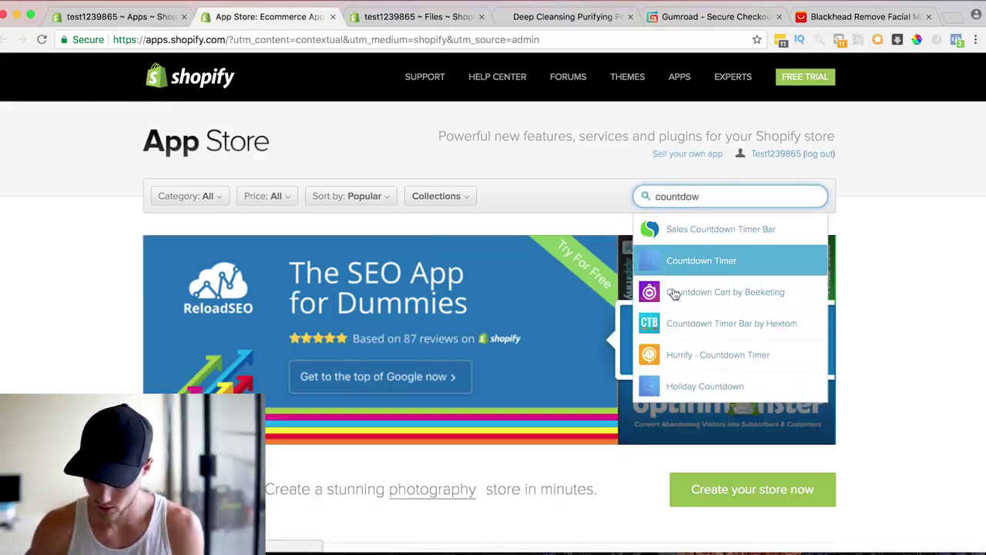
left_click(674, 291)
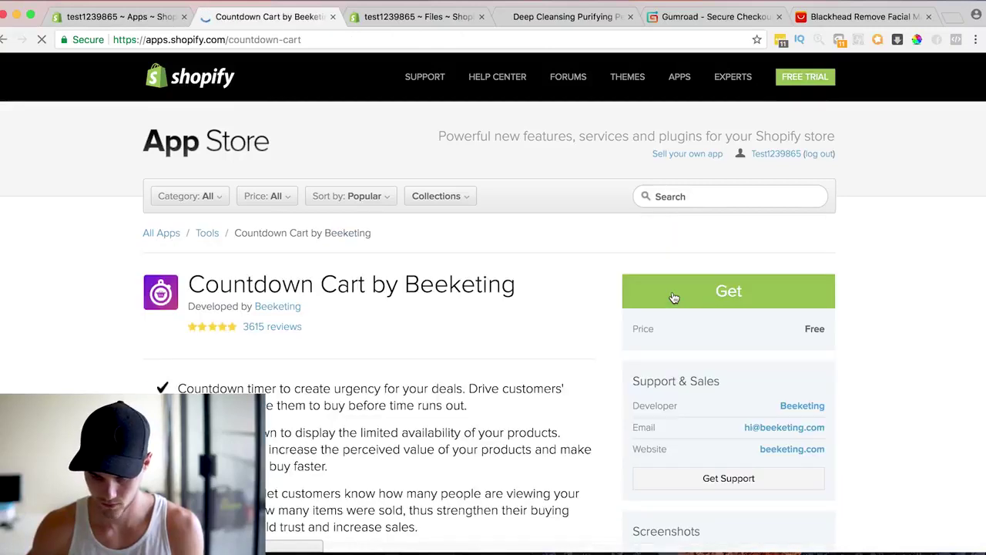
left_click(722, 298)
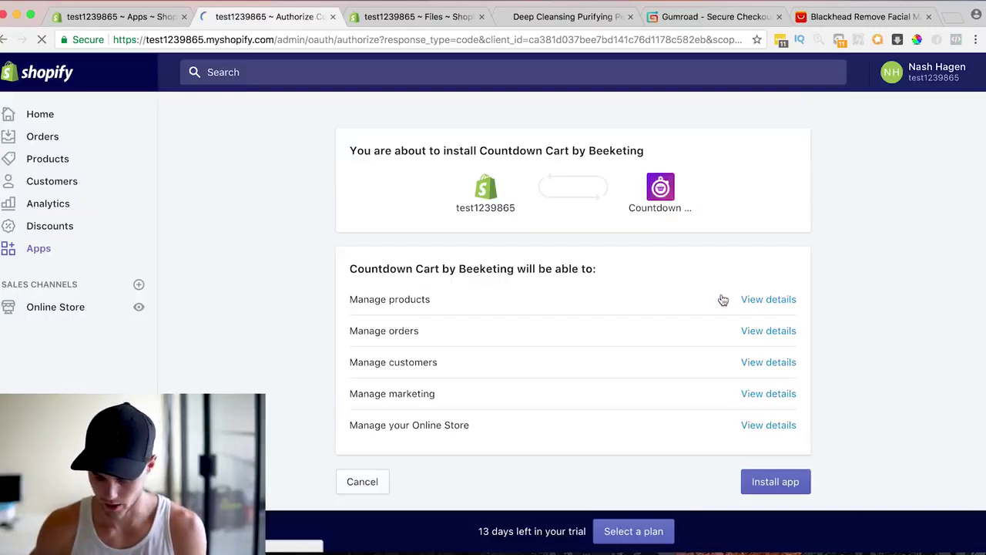
left_click(805, 483)
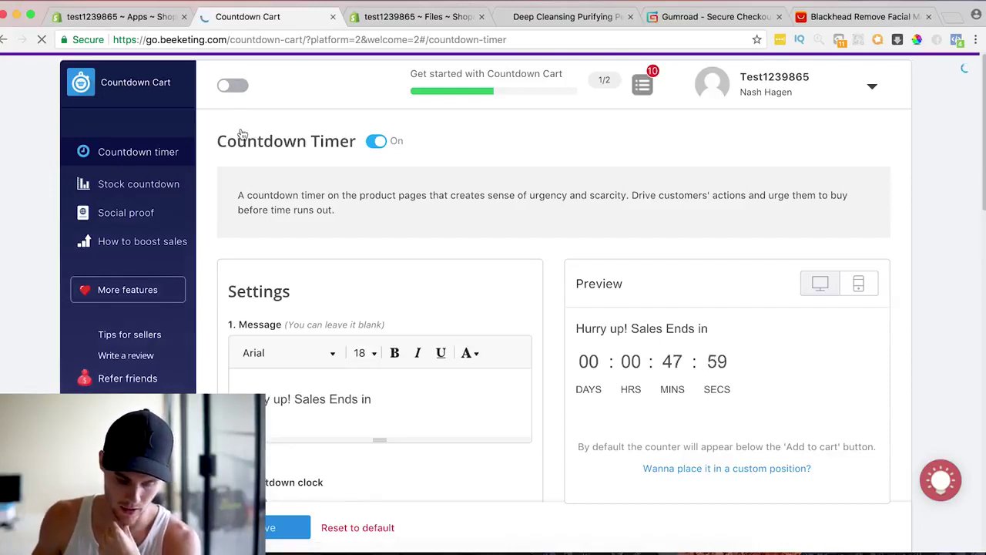
- Review Countdown Cart's Social Proof widgets and the countdown timer's message, clock and display settings
left_click(142, 215)
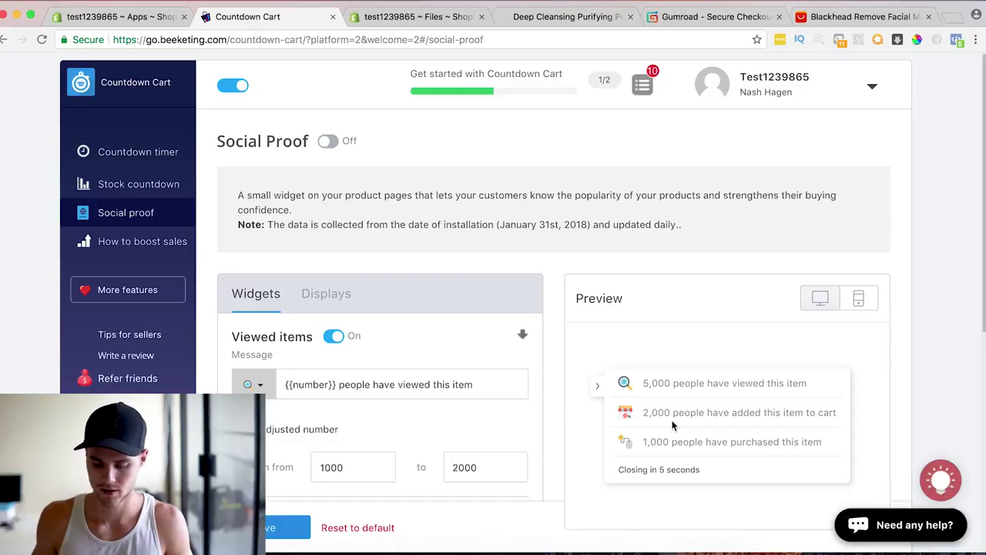
left_click(150, 157)
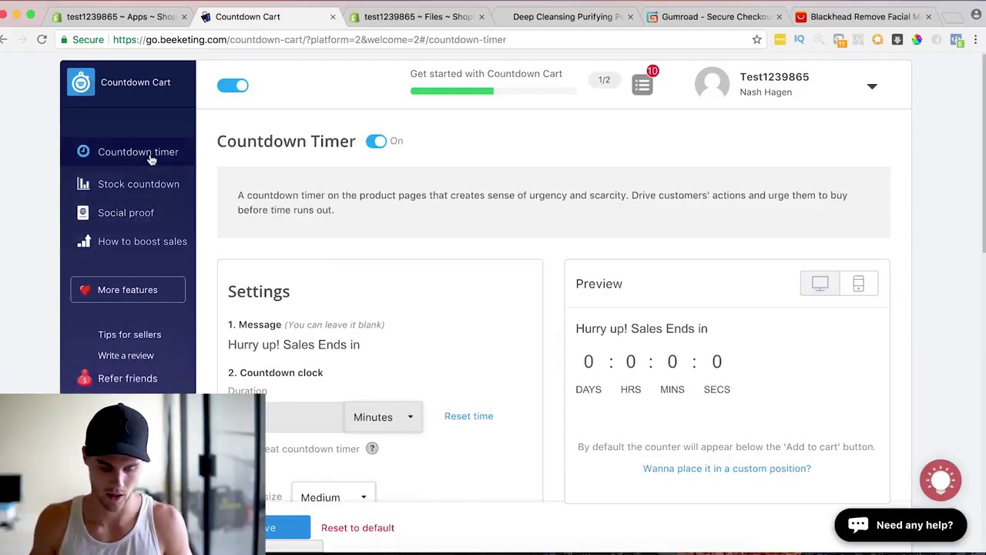
scroll(454, 348, "down", 5)
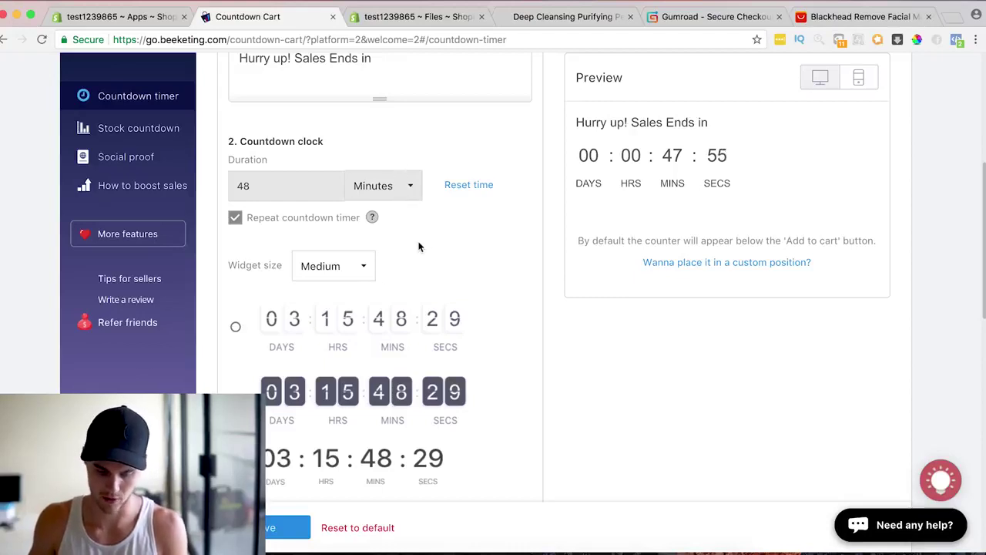
scroll(419, 247, "down", 4)
scroll(419, 247, "down", 5)
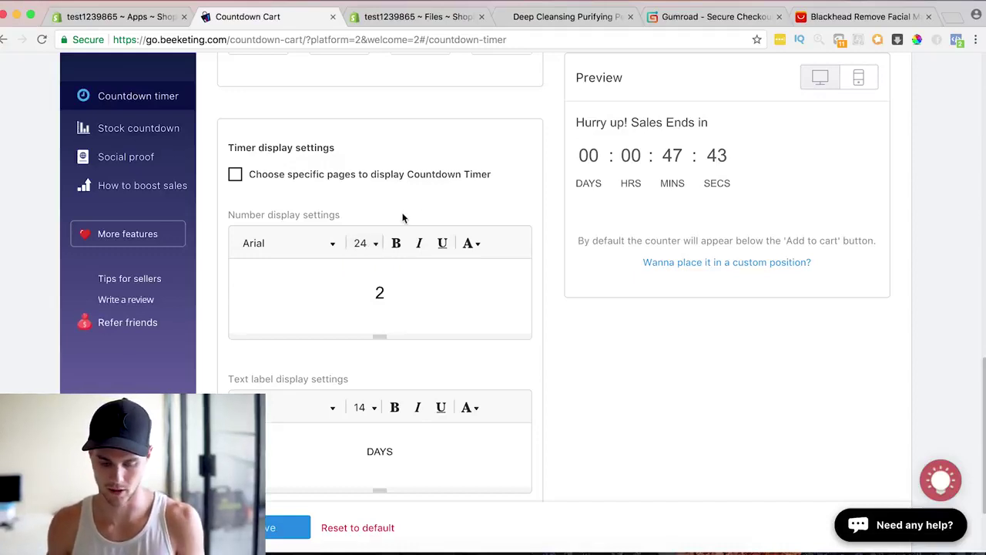
scroll(402, 218, "down", 2)
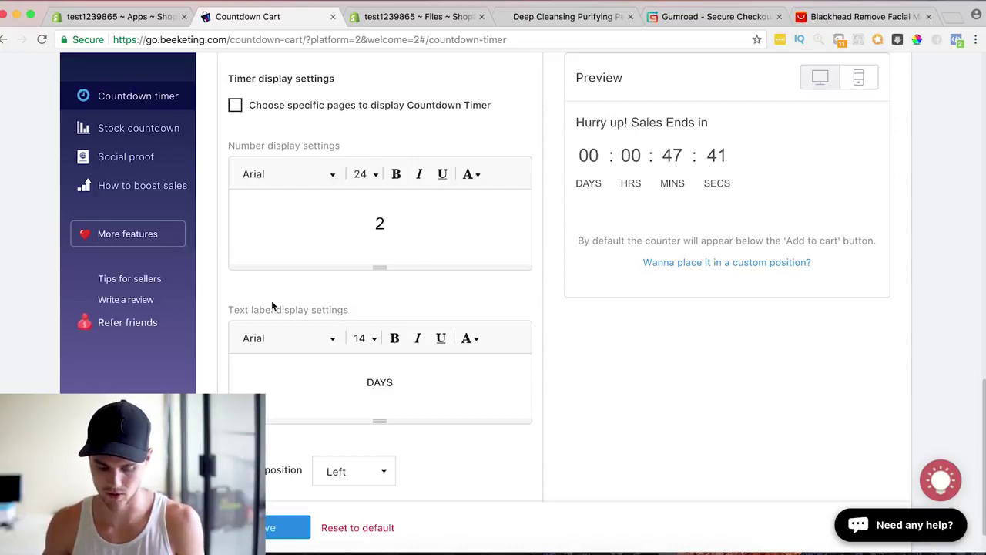
scroll(405, 317, "up", 10)
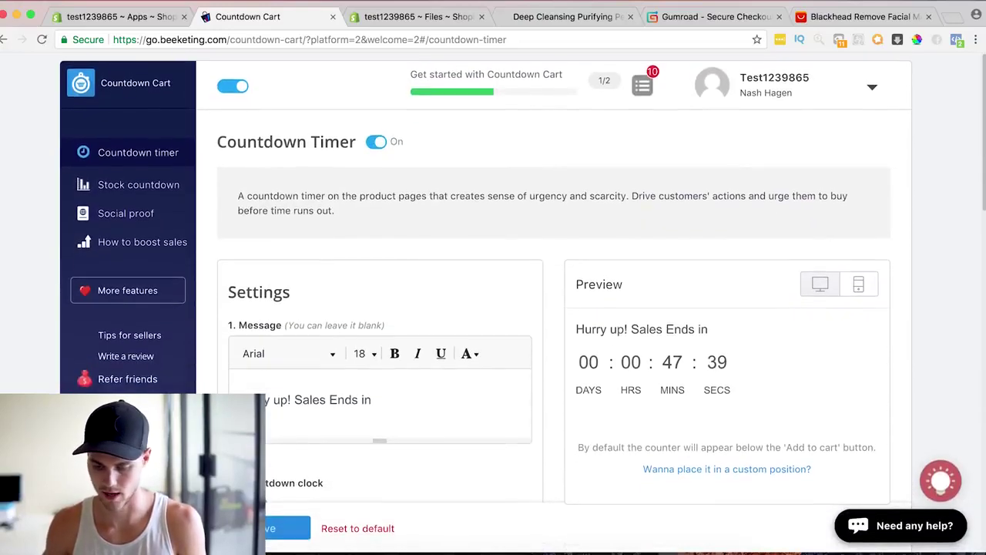
- Reload the product page and examine the countdown timer and stock countdown below the Add to Cart button
left_click(543, 16)
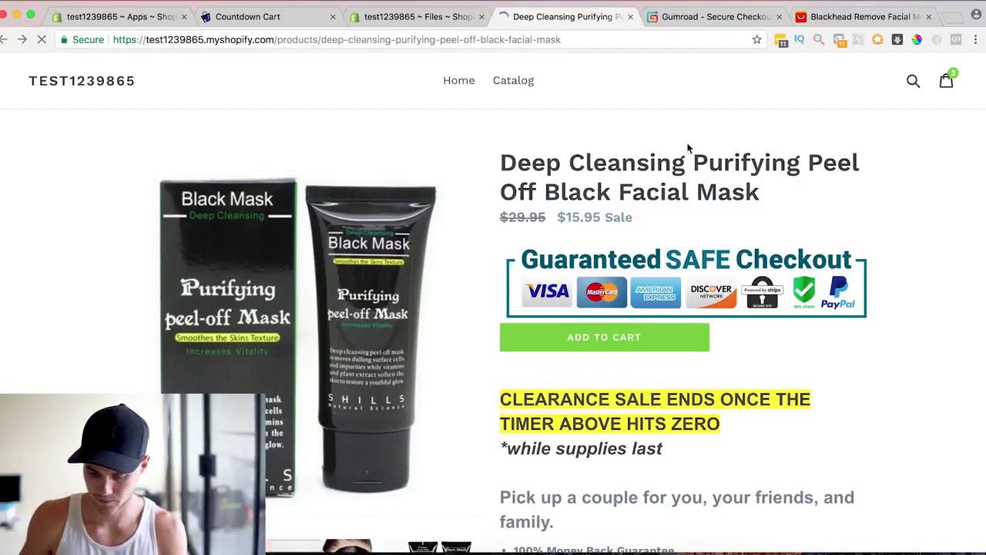
scroll(688, 152, "down", 3)
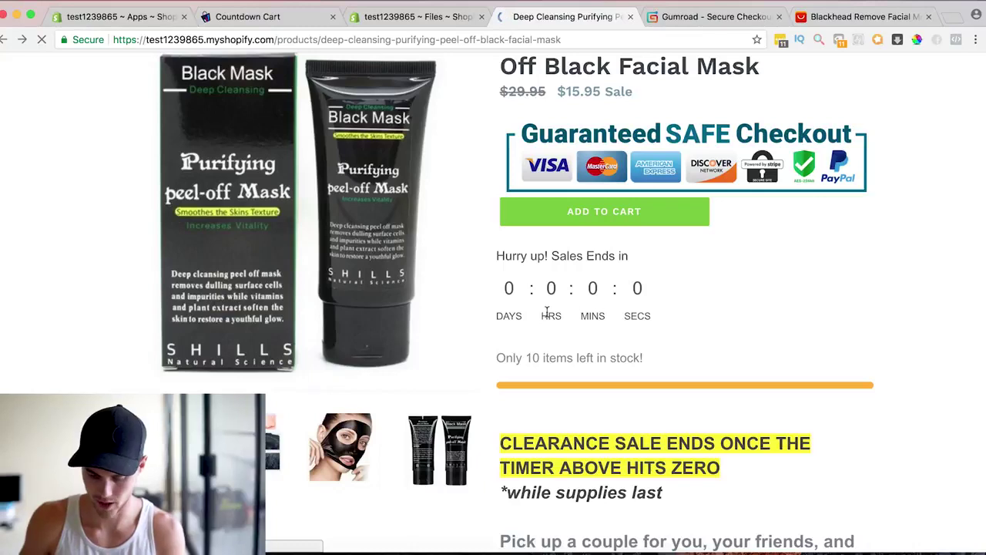
scroll(550, 314, "down", 1)
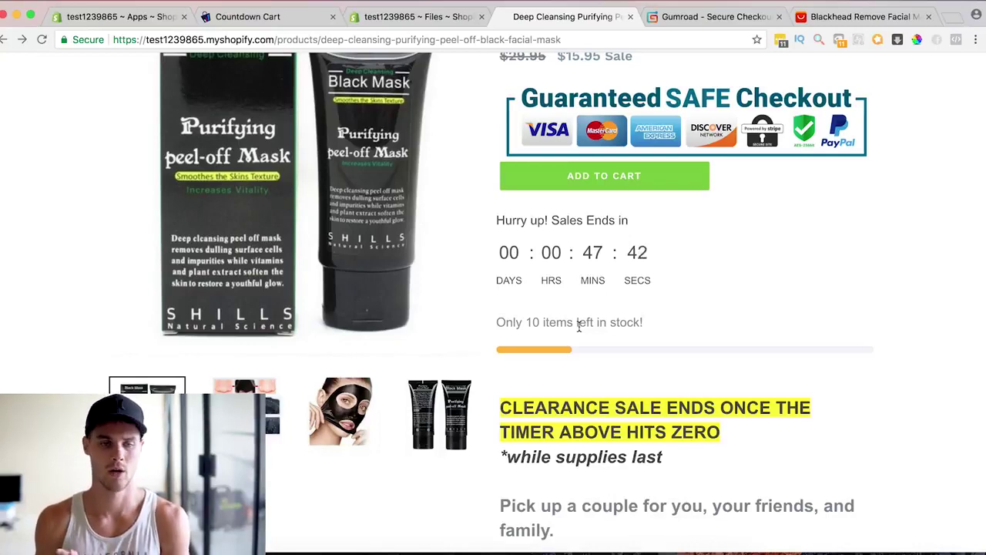
scroll(578, 327, "down", 1)
scroll(579, 326, "up", 1)
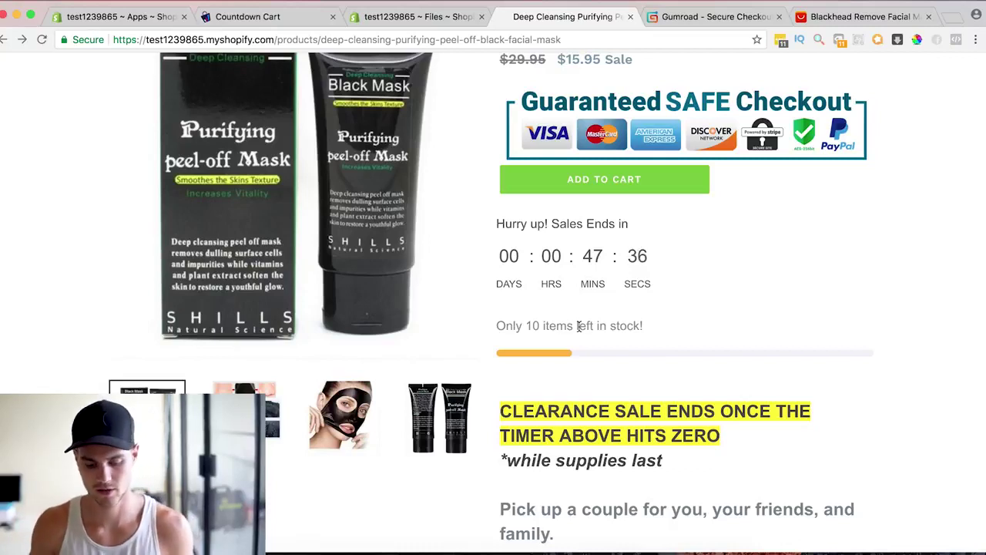
- Search the Shopify App Store for "ali reviews" and get the Ali Reviews app for importing AliExpress product reviews
left_click(120, 16)
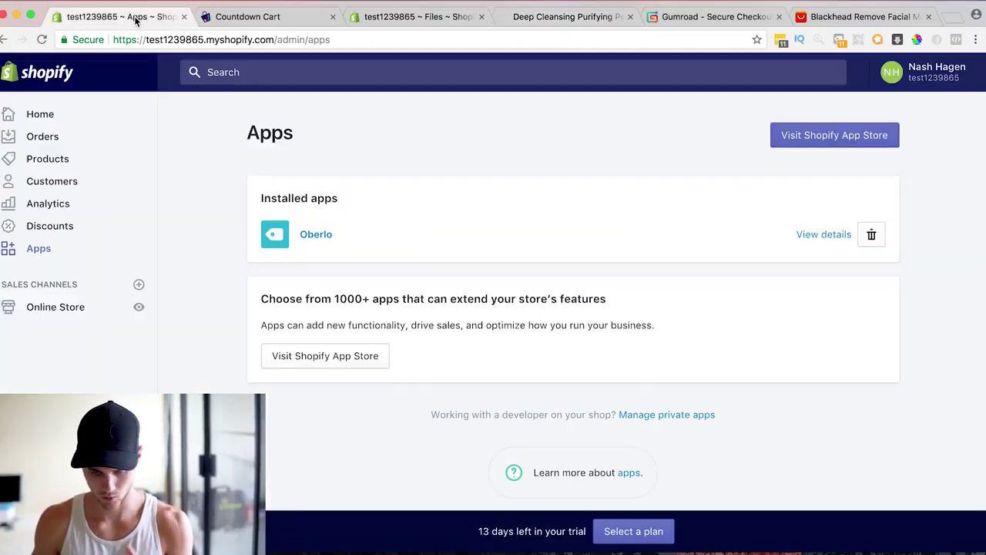
left_click(836, 137)
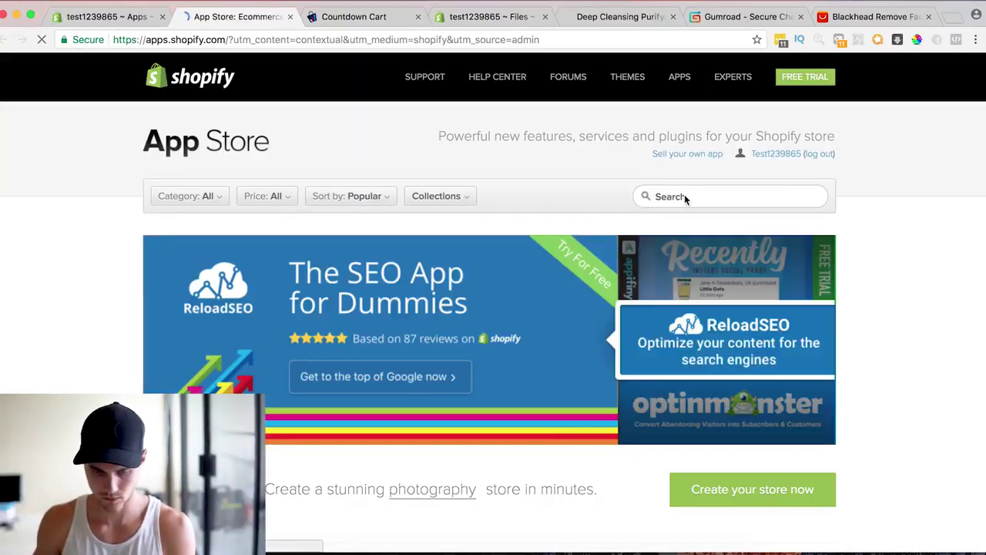
left_click(683, 197)
type("all reviews")
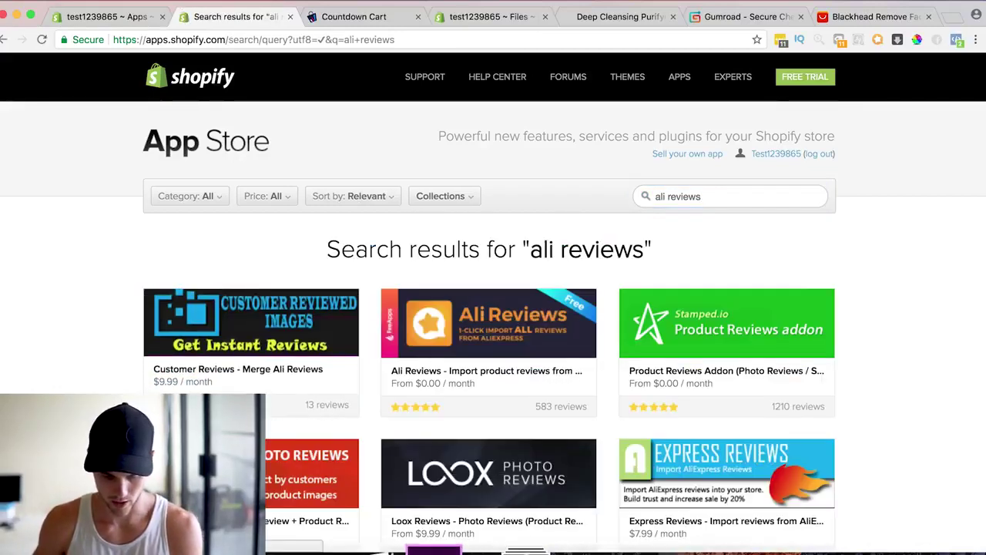
scroll(613, 454, "down", 3)
scroll(612, 454, "up", 1)
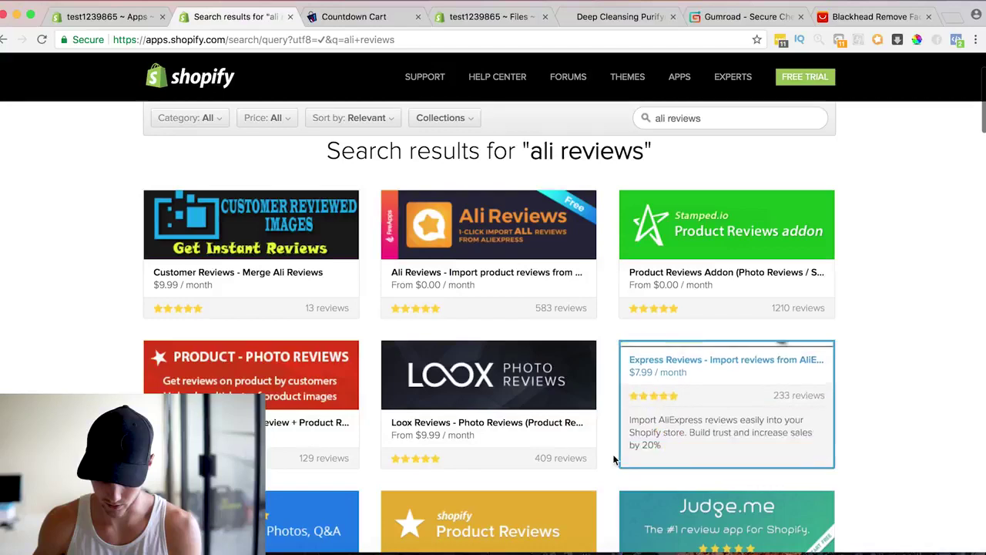
left_click(522, 253)
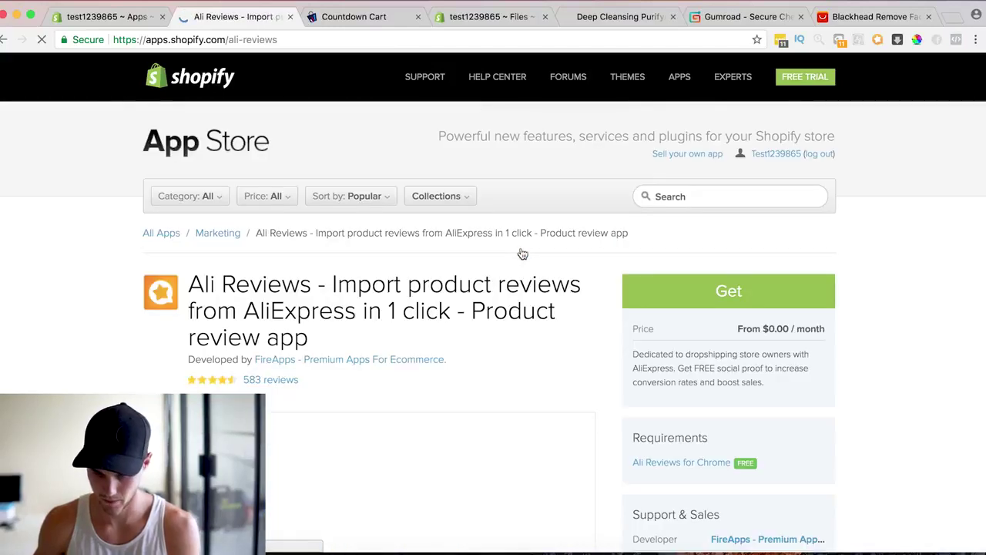
left_click(688, 292)
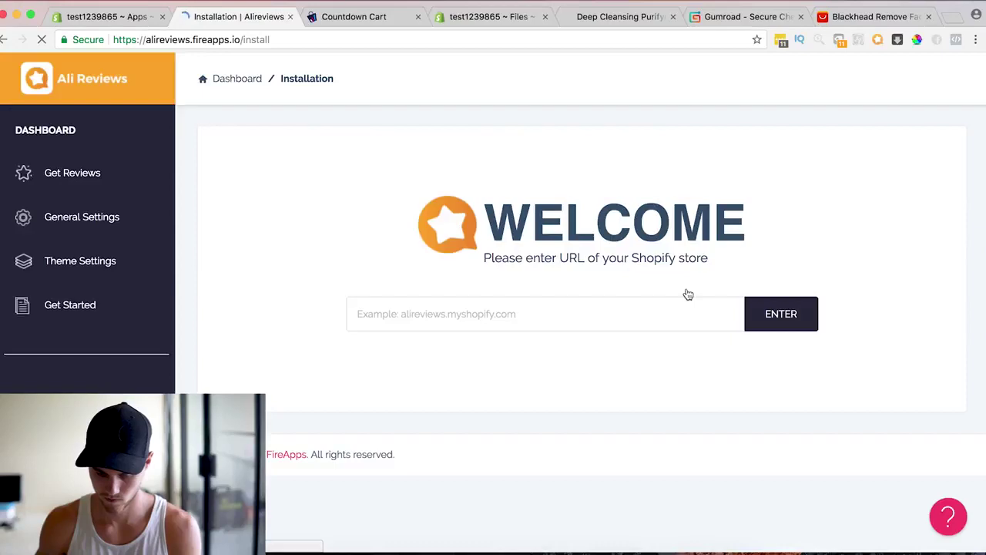
- Copy the store's myshopify.com address from the admin URL, submit it to Ali Reviews and install the app
left_click(575, 315)
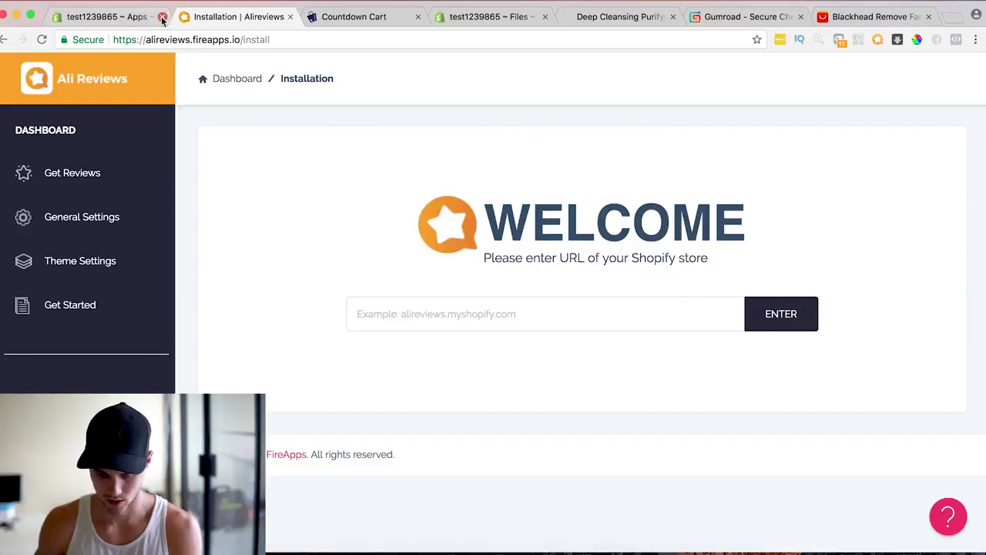
left_click(115, 16)
left_click_drag(147, 41, 273, 43)
key("ctrl+c")
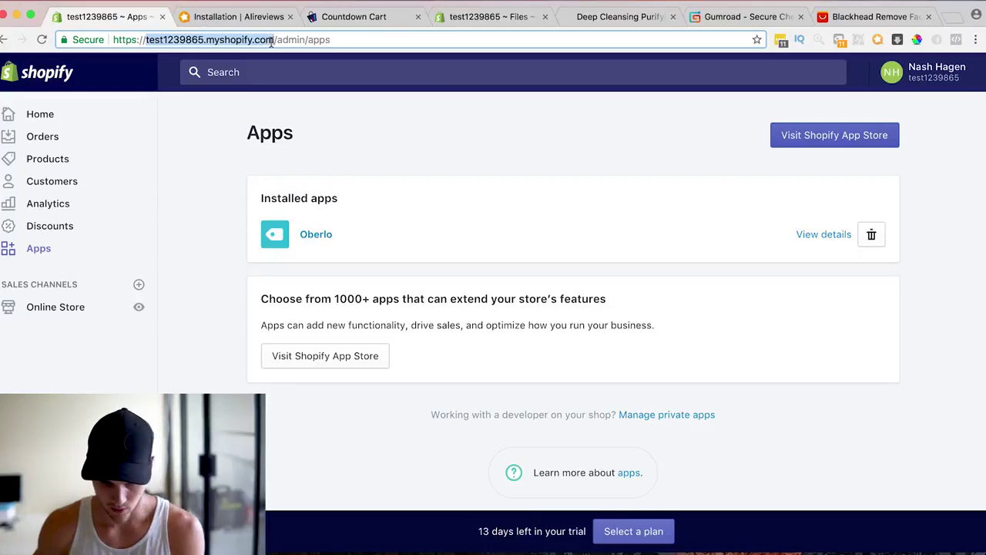
left_click(231, 17)
left_click(577, 314)
key("ctrl+v")
left_click(775, 308)
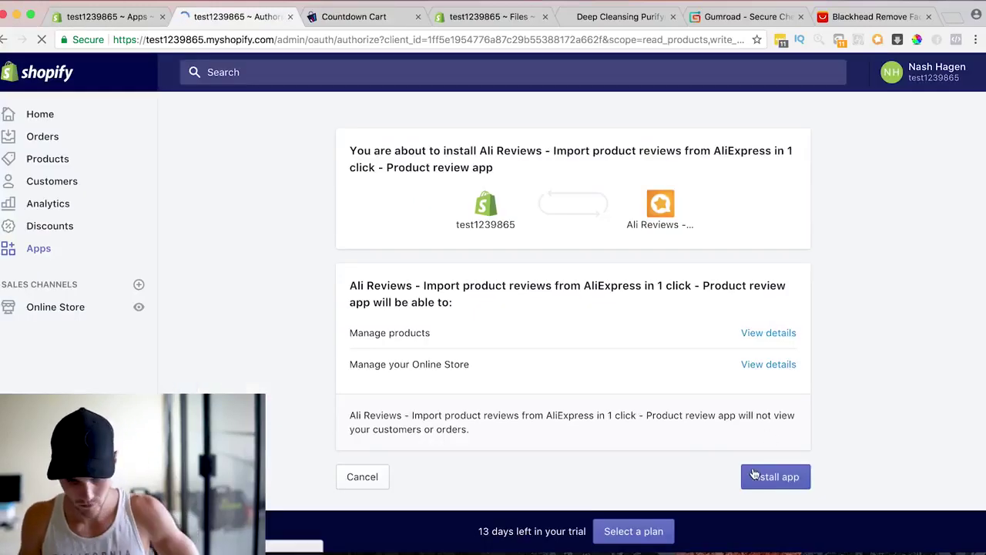
left_click(754, 473)
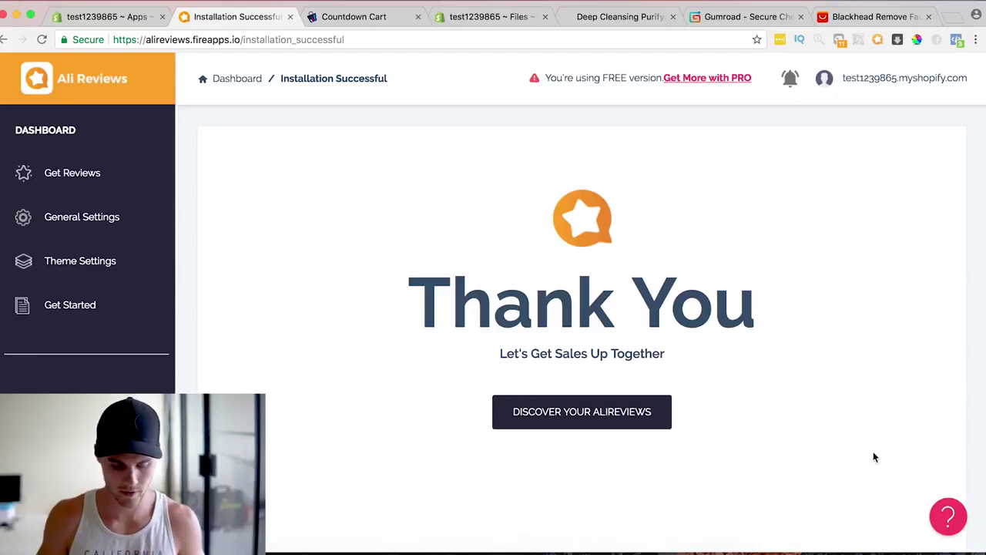
- Start adding reviews to the Deep Cleansing Purifying Peel Off Black Facial Mask, with removal of all its previously imported reviews enabled
left_click(72, 180)
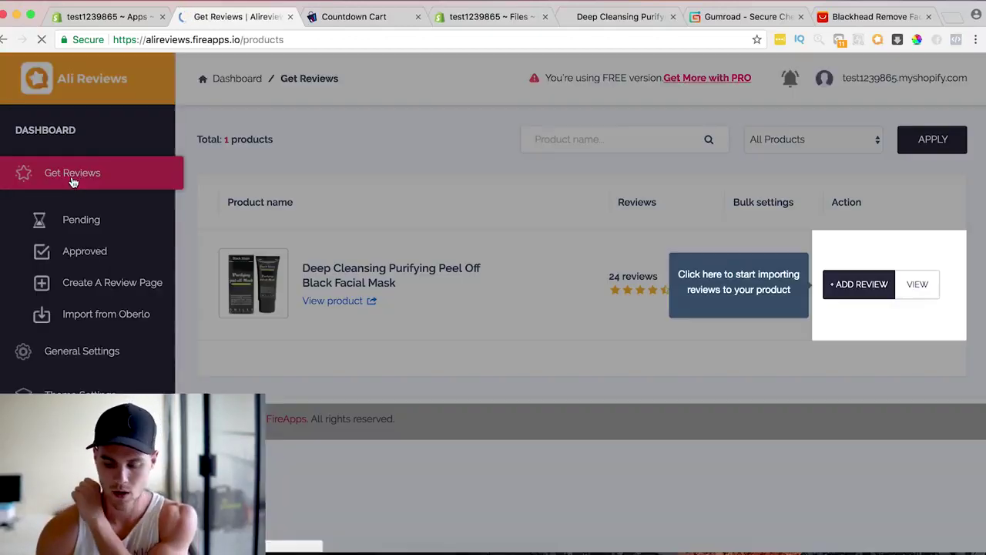
left_click(707, 374)
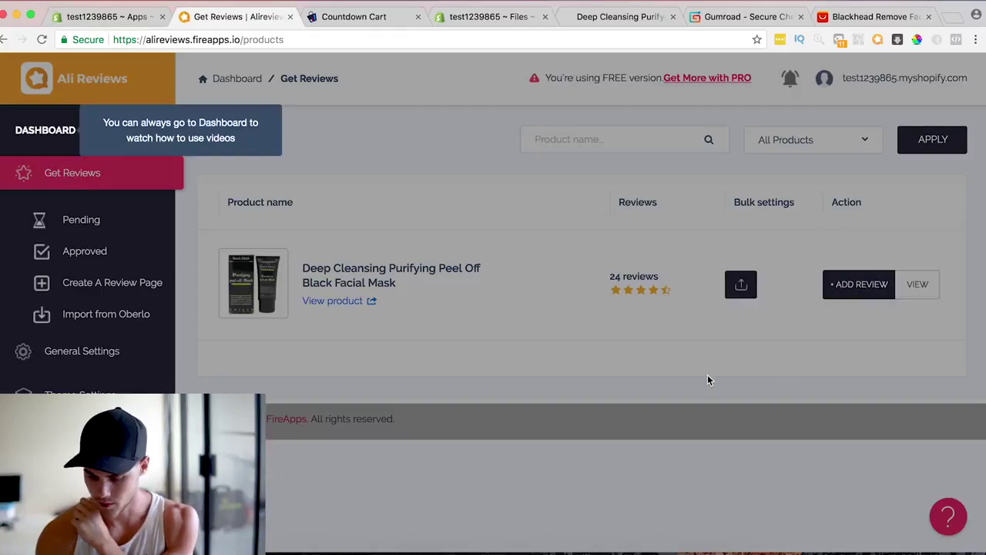
left_click(557, 255)
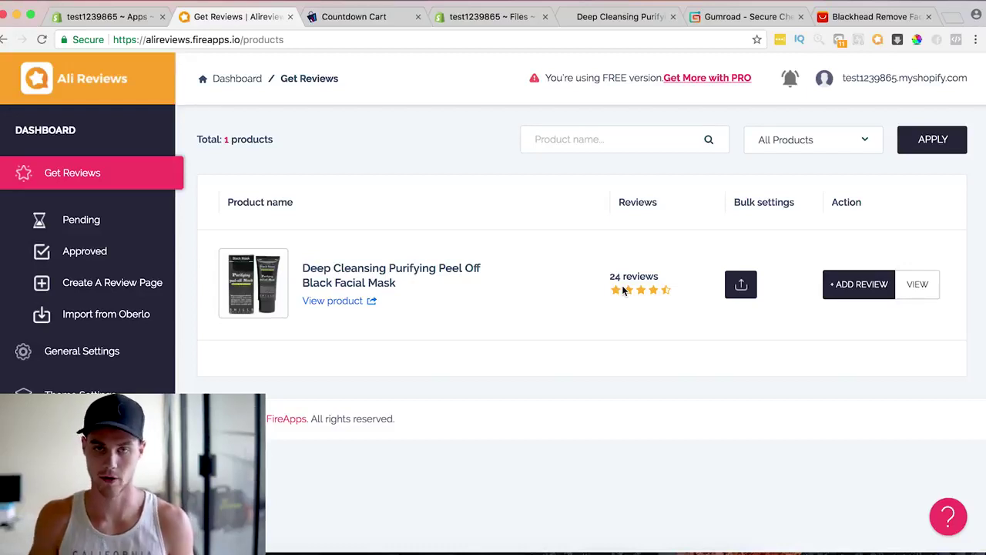
left_click(840, 291)
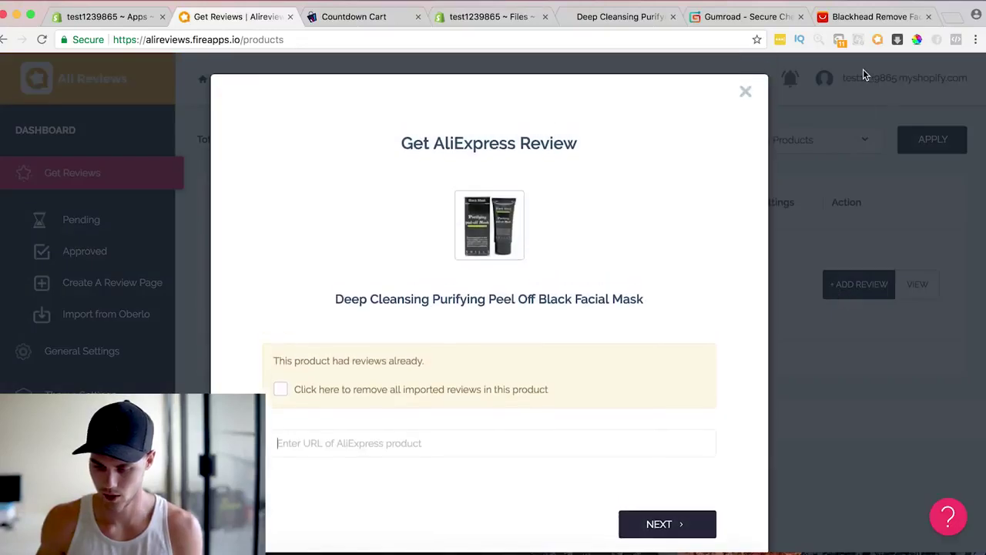
left_click(280, 390)
- Copy the blackhead mask's AliExpress product URL, enter it as the review source and continue to the import options
left_click(863, 17)
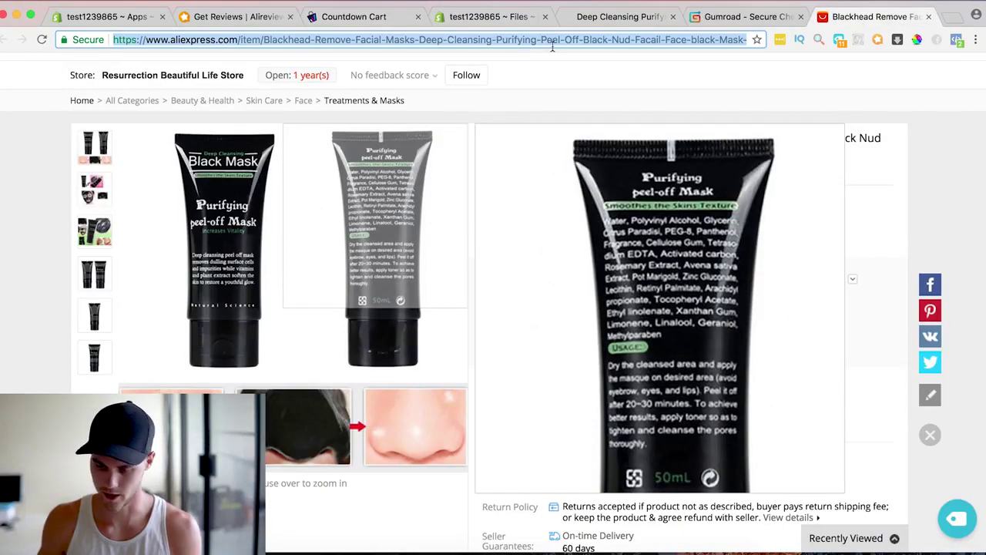
left_click(950, 204)
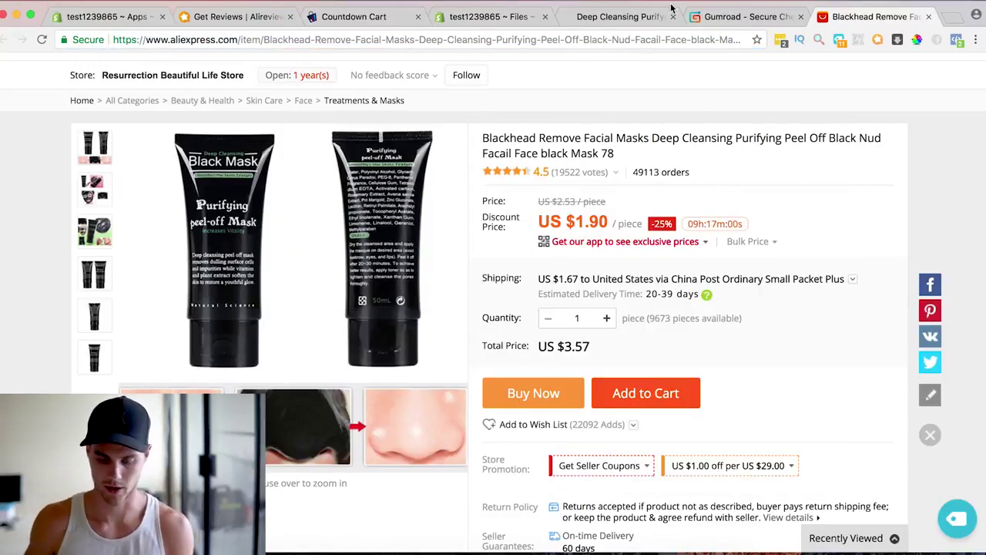
left_click(649, 39)
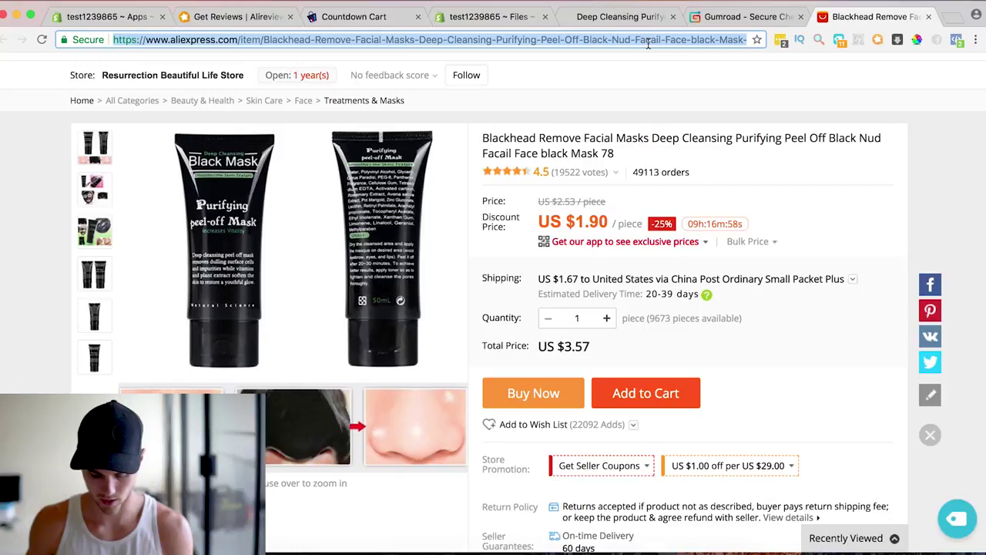
left_click(183, 24)
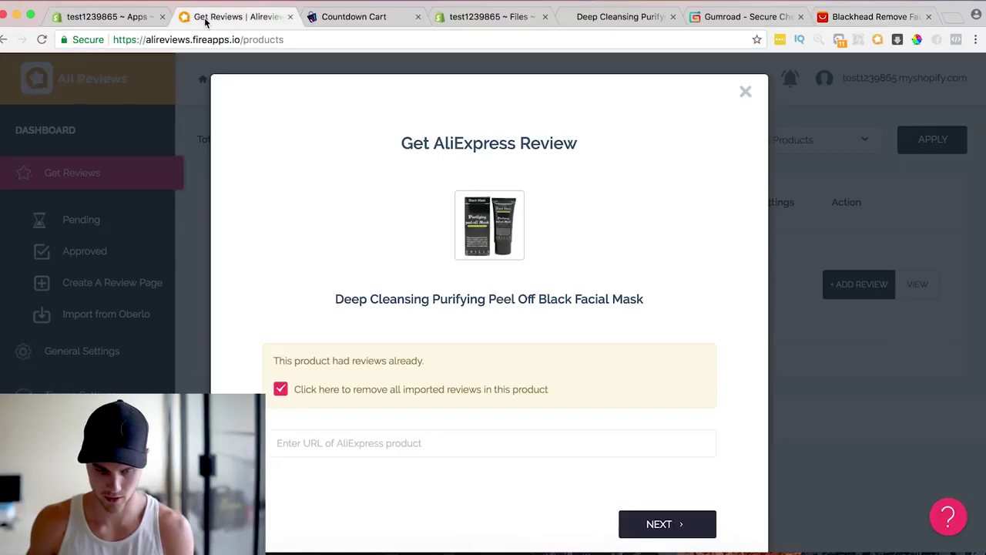
key("ctrl+v")
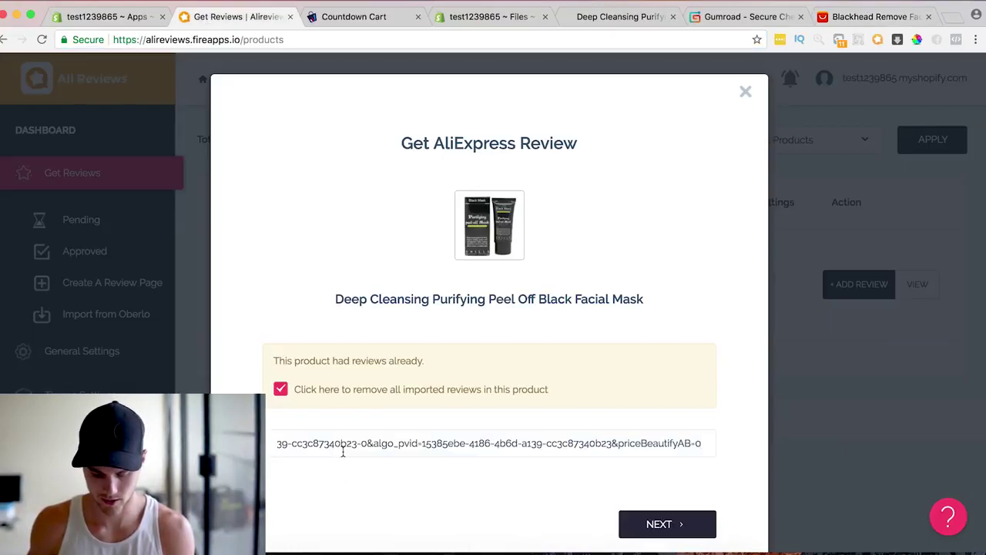
left_click(697, 528)
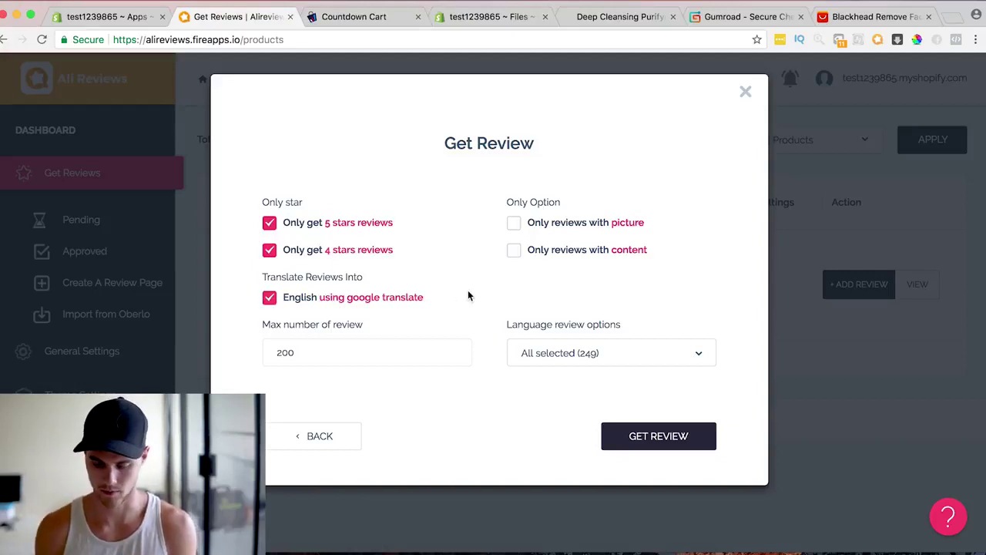
- Limit the import to reviews with pictures and content, and set the maximum number of reviews to 22
left_click(514, 251)
left_click(514, 222)
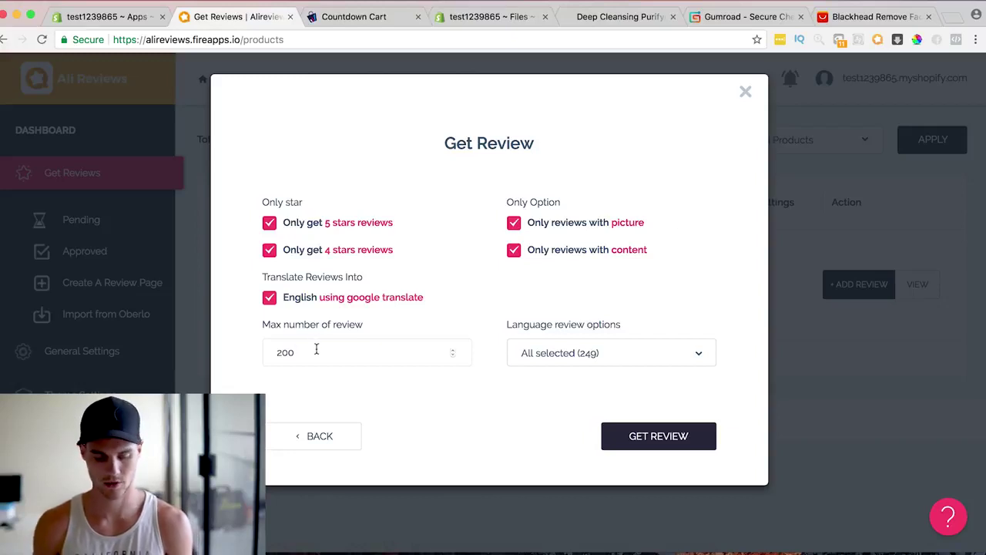
left_click_drag(316, 347, 254, 346)
type("2")
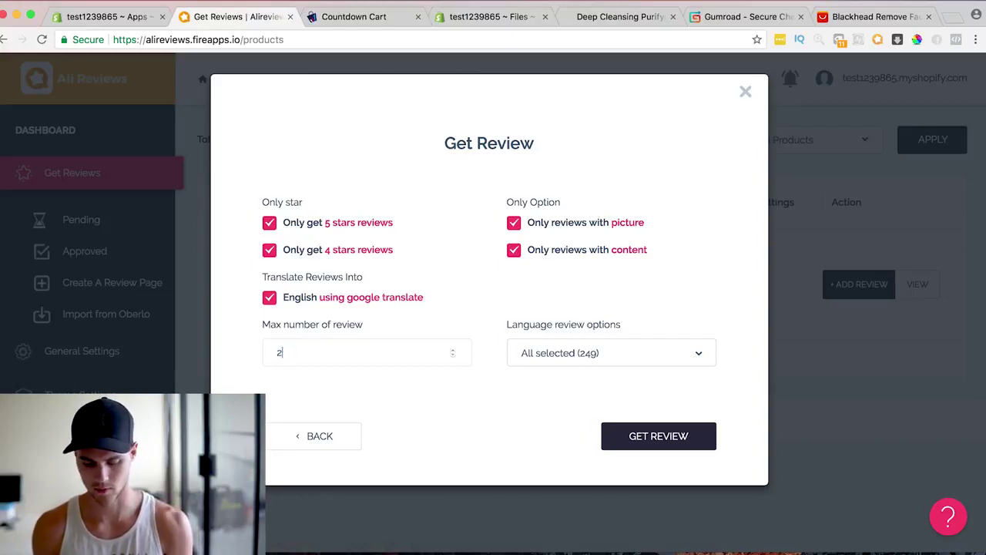
type("2")
- Deselect all countries in the language review options and select only United Kingdom and United States
left_click(591, 353)
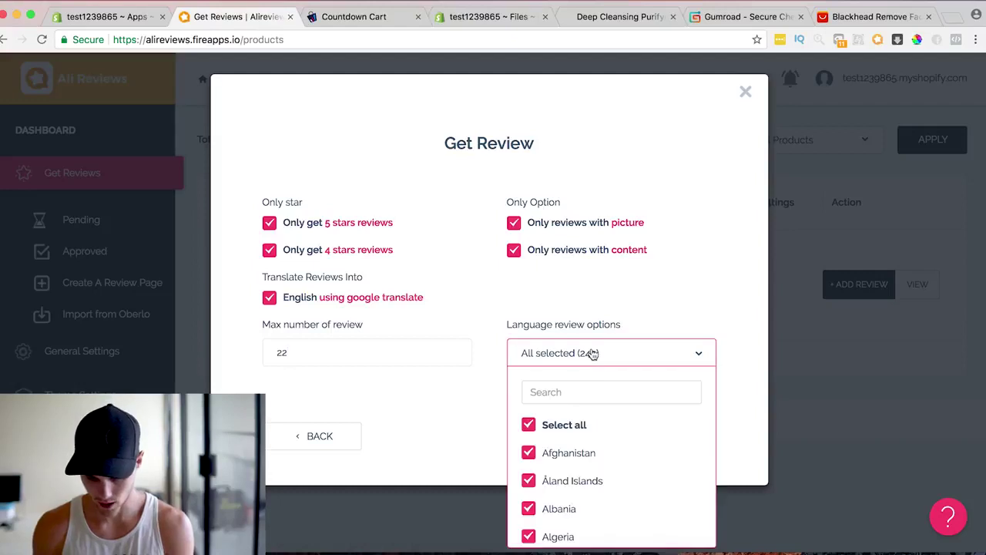
left_click(531, 424)
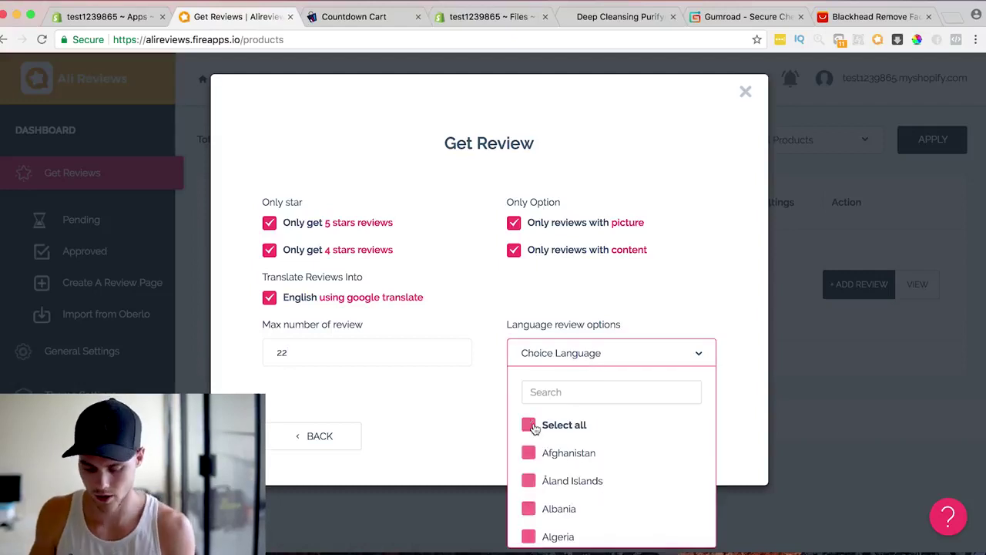
left_click(545, 394)
type("united")
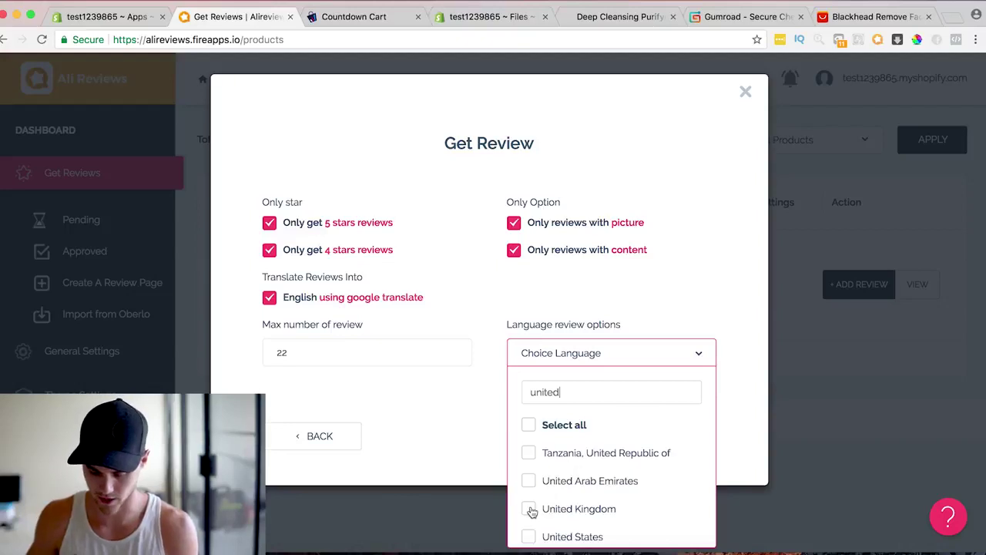
left_click(528, 509)
left_click(528, 536)
- Add Canada, Australia and New Zealand to the selected review countries and import the reviews
double_click(567, 393)
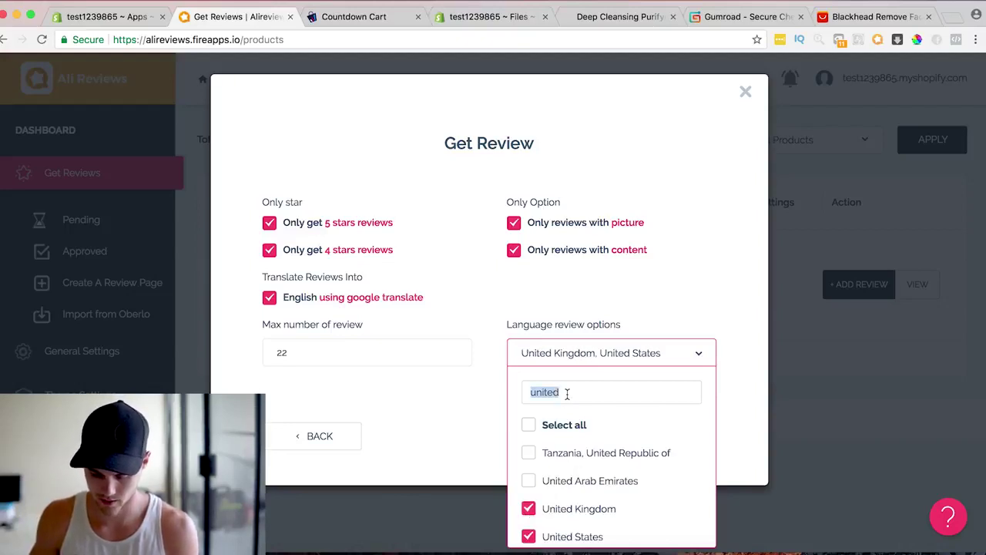
type("can")
left_click(529, 481)
double_click(535, 392)
type("aus")
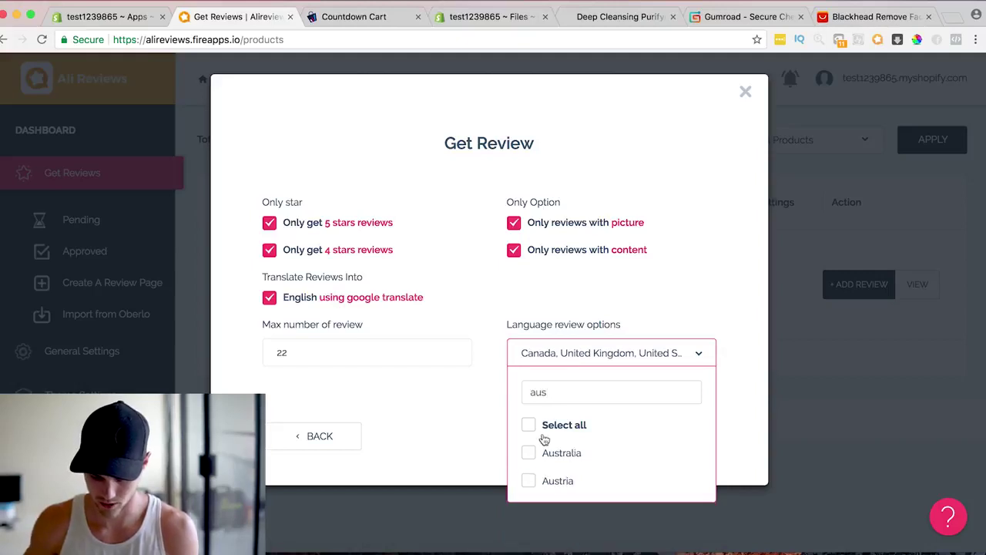
left_click(529, 453)
double_click(551, 389)
type("ne")
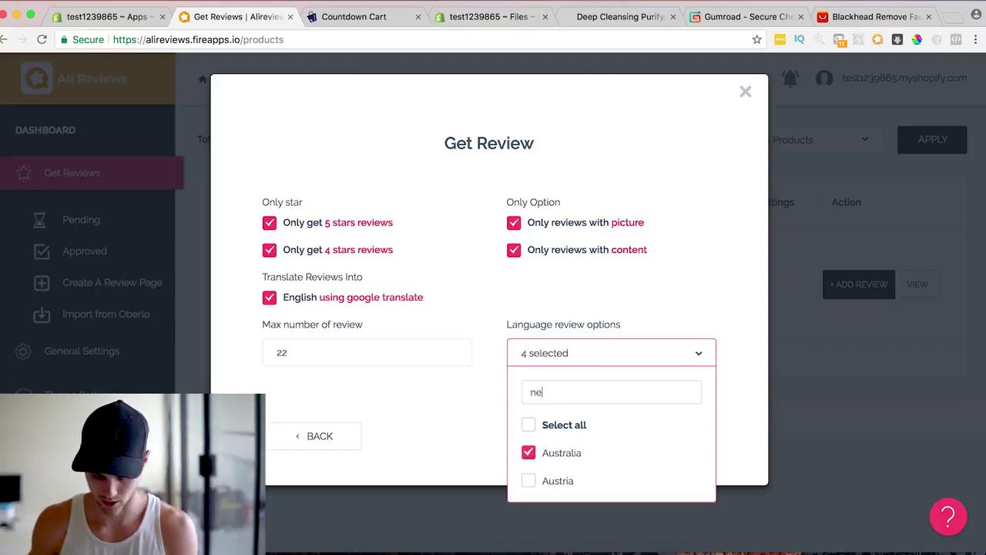
type("w")
left_click(529, 481)
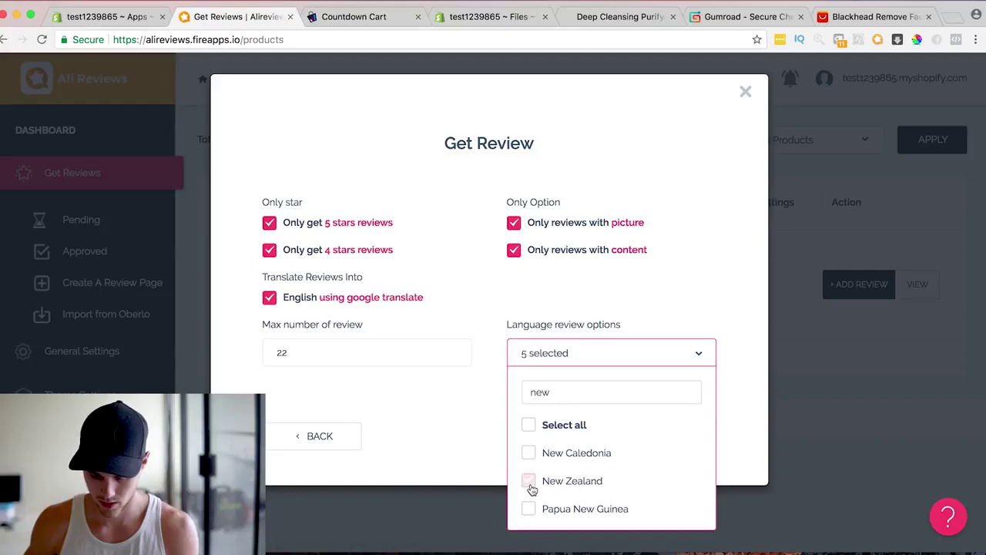
left_click(459, 449)
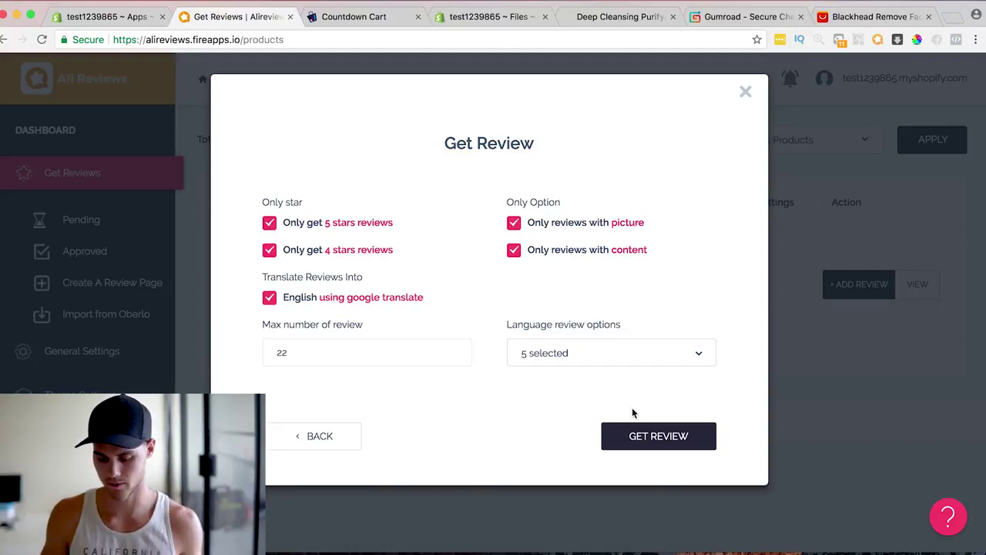
left_click(650, 440)
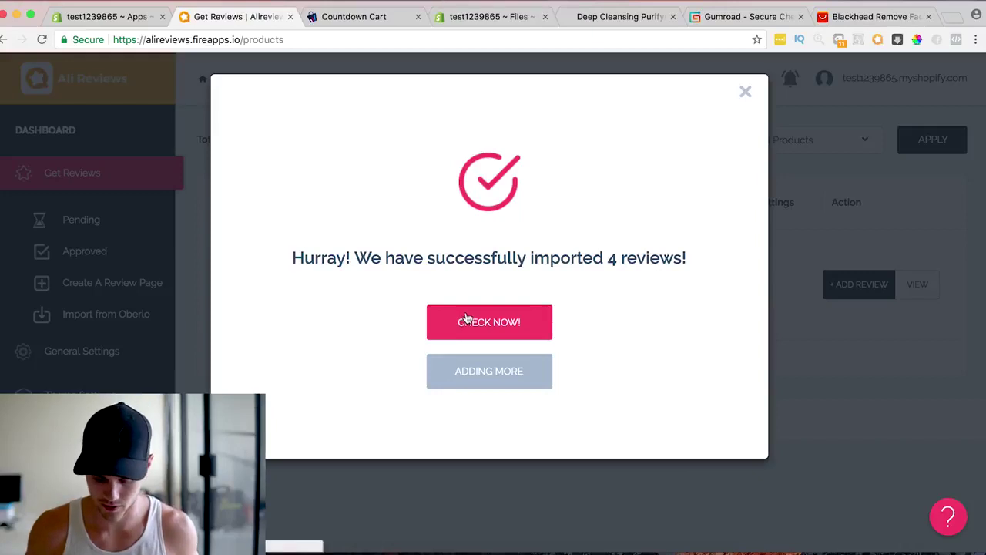
- Open the product's imported reviews and pin the review "Second time buying this mask. I love it." to the top
left_click_drag(608, 260, 638, 253)
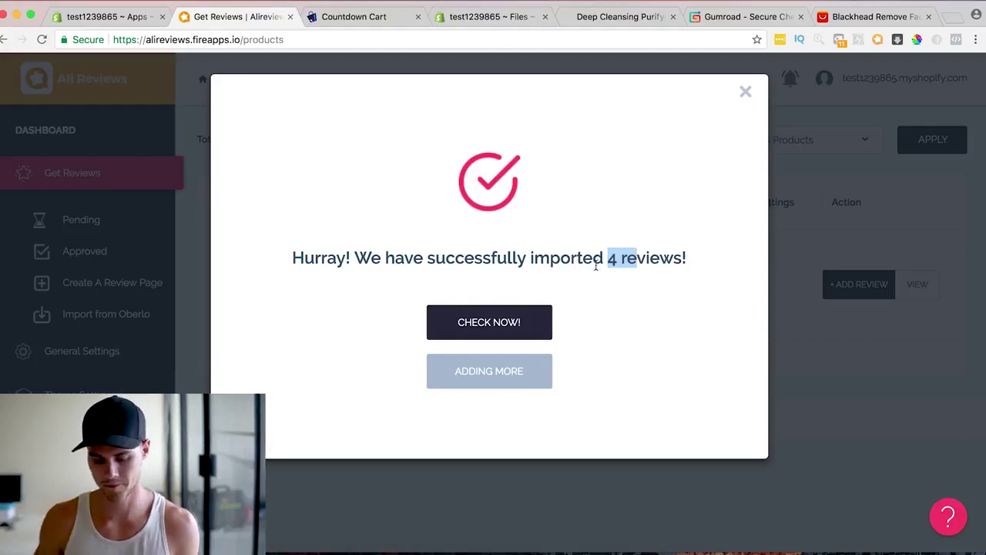
left_click(474, 316)
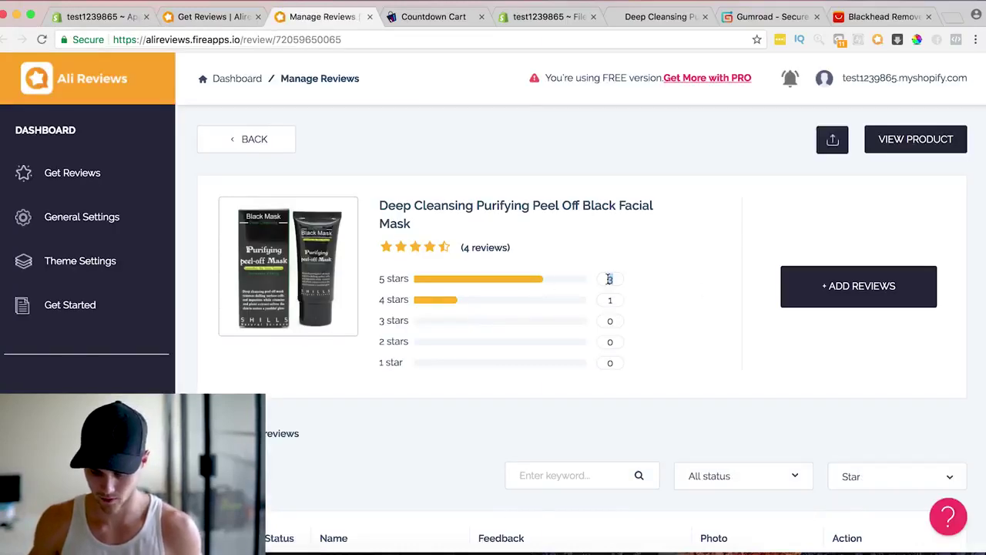
scroll(615, 306, "down", 5)
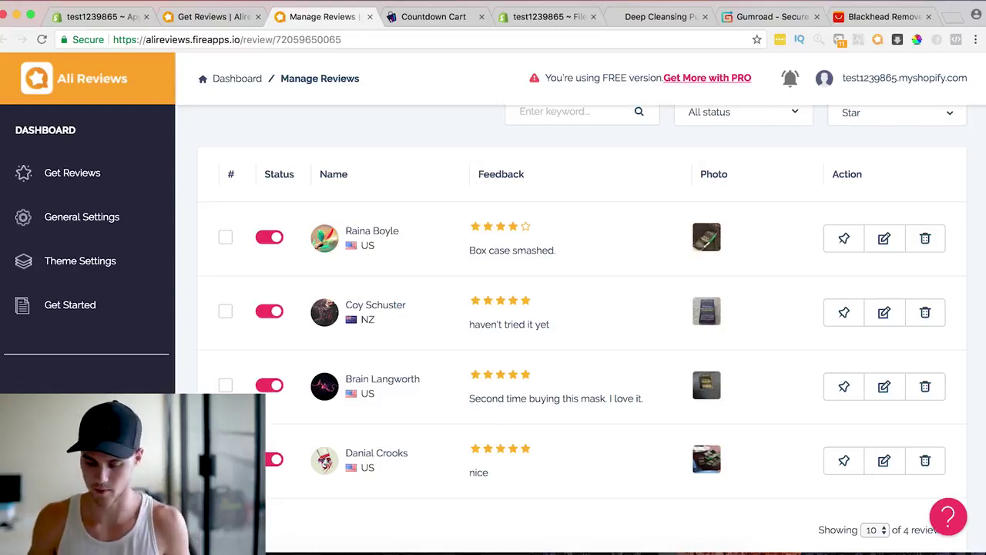
left_click(843, 389)
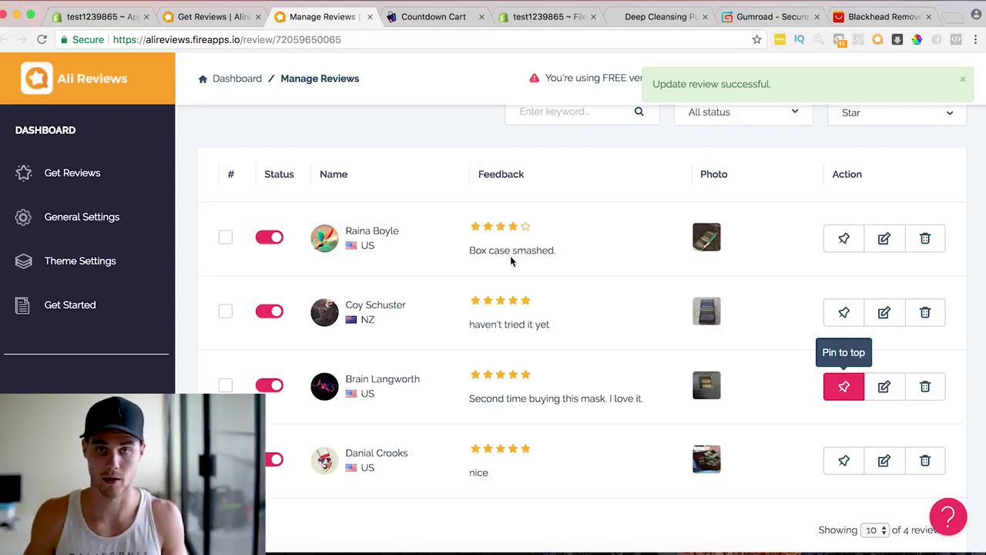
- Delete the four-star review "Box case smashed." from the product's imported reviews
left_click(938, 237)
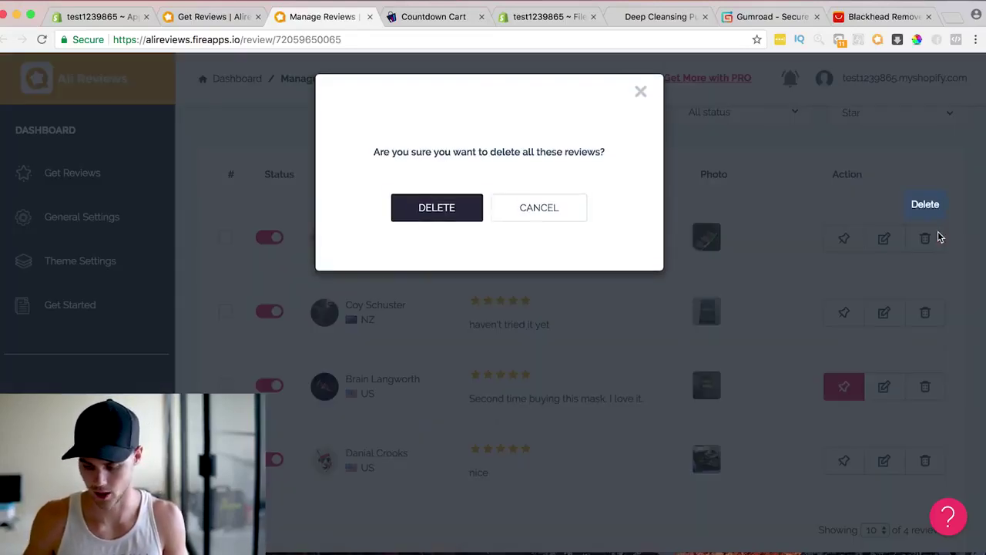
left_click(425, 214)
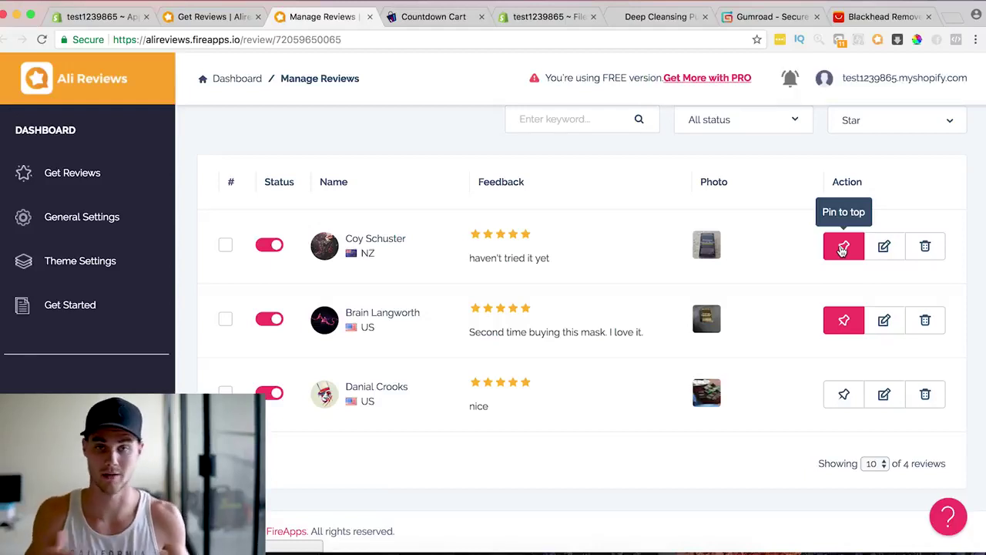
- Open the review "haven't tried it yet" for editing, inspect its feedback text and close the form
left_click(889, 247)
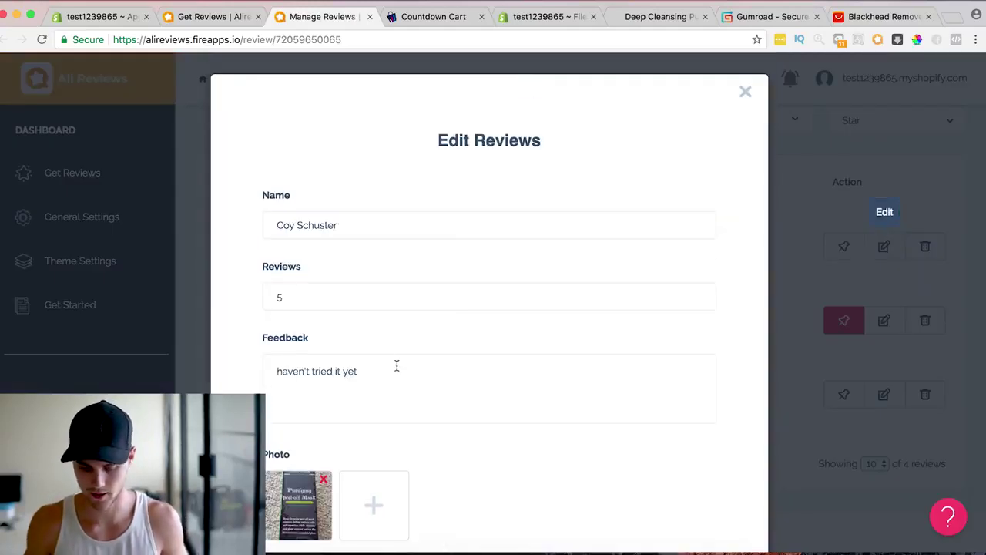
left_click(393, 372)
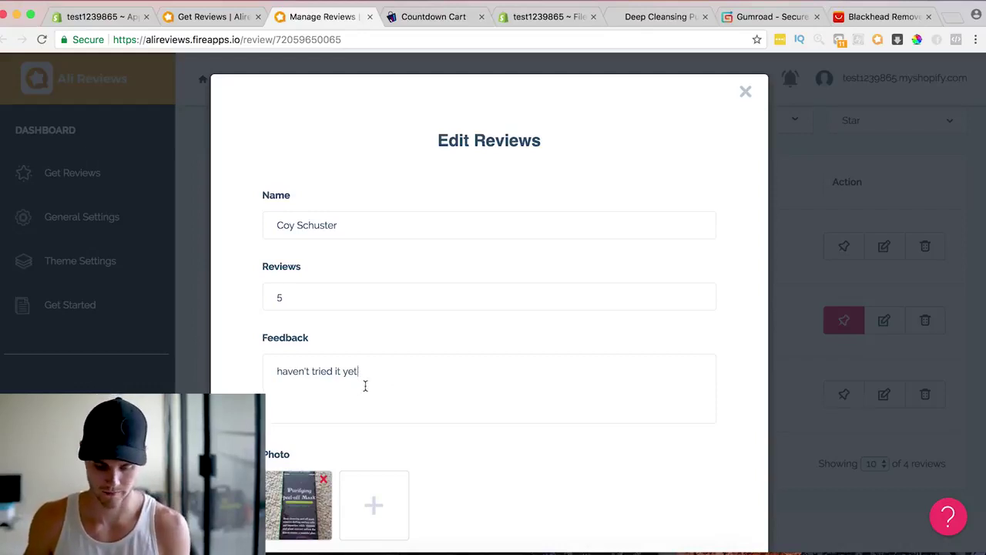
left_click_drag(366, 385, 319, 372)
left_click(410, 372)
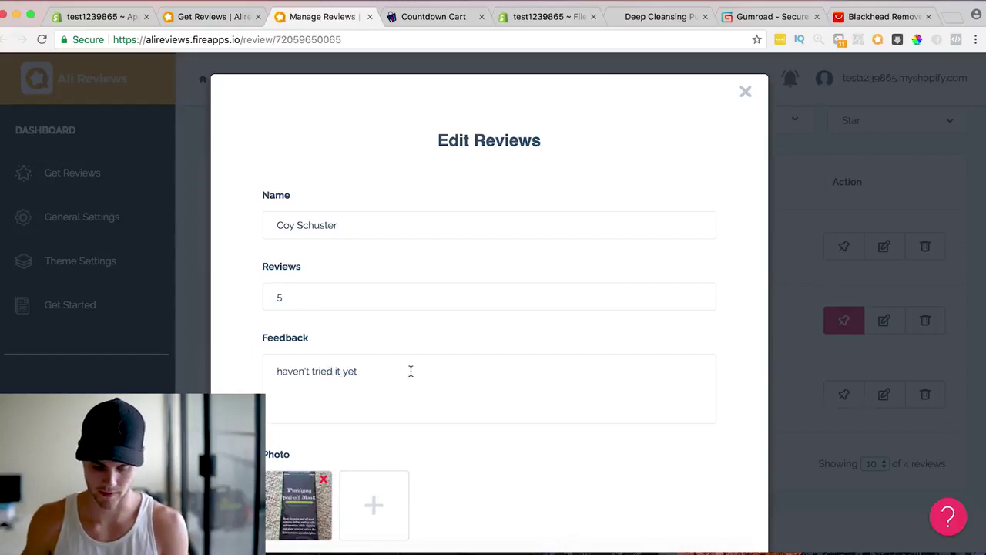
scroll(410, 372, "down", 2)
left_click(314, 509)
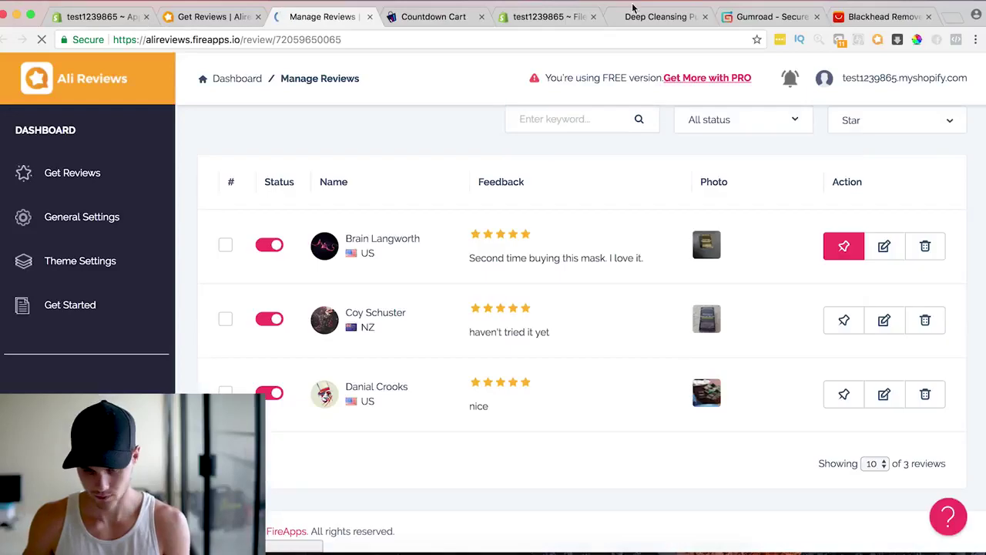
- Reload the store's Deep Cleansing Purifying Peel Off Black Facial Mask page and check the Customer Reviews section and the rating under the title
left_click(633, 8)
left_click(578, 38)
key("Return")
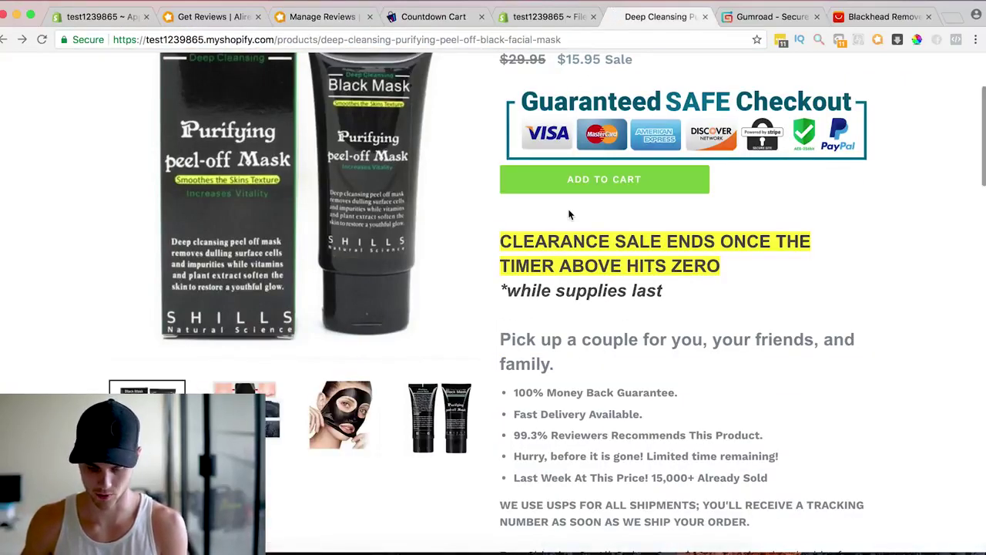
scroll(568, 214, "down", 10)
scroll(569, 214, "down", 15)
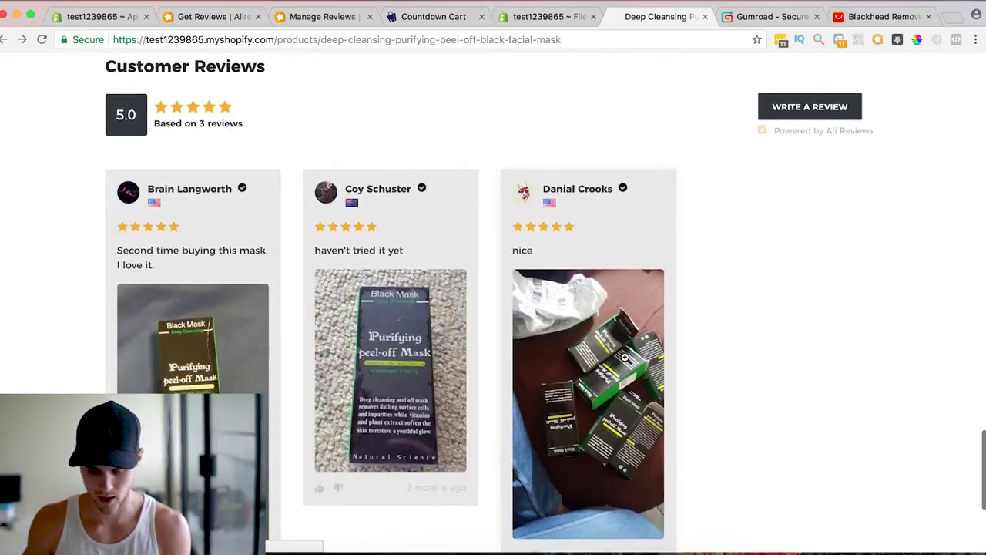
scroll(440, 419, "up", 5)
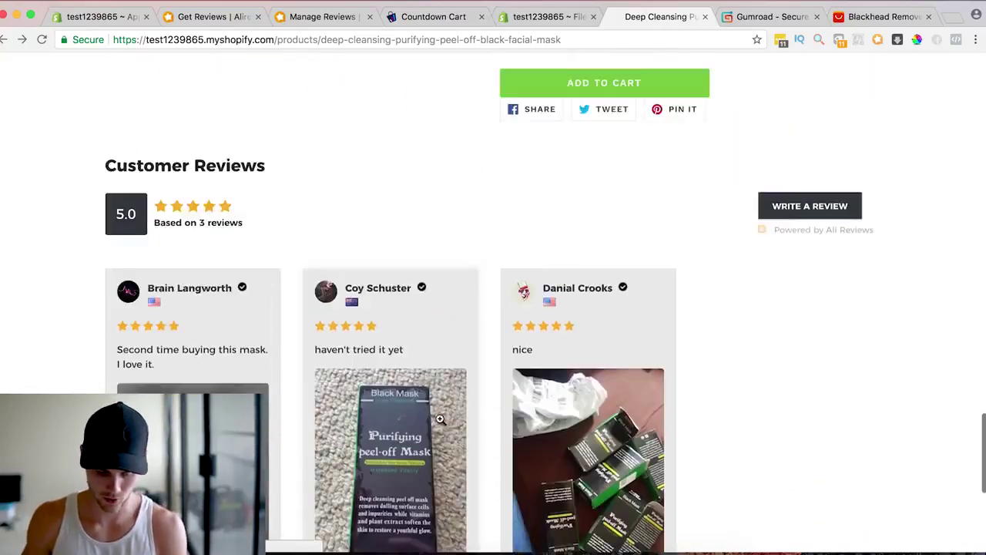
scroll(440, 418, "down", 6)
scroll(440, 418, "up", 5)
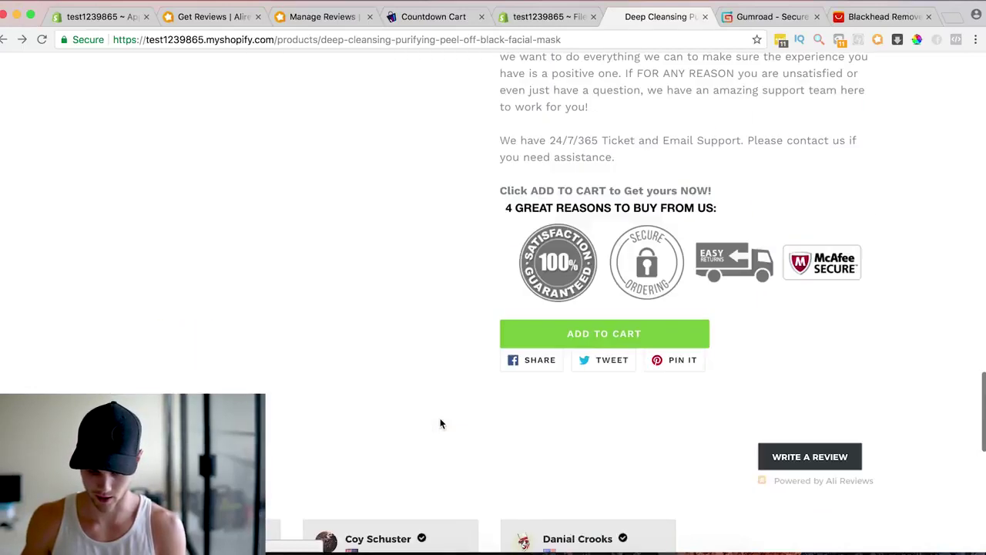
scroll(497, 202, "up", 5)
scroll(497, 201, "up", 10)
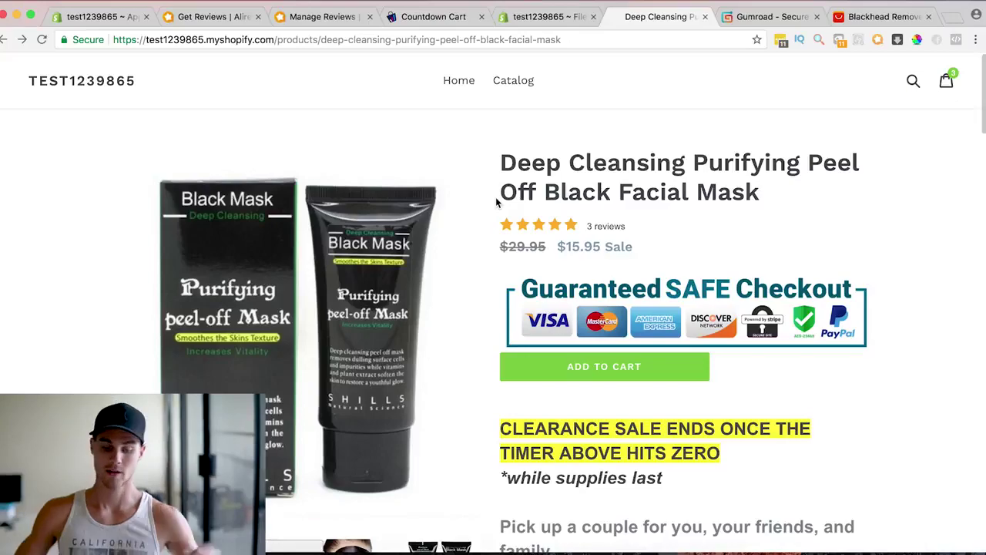